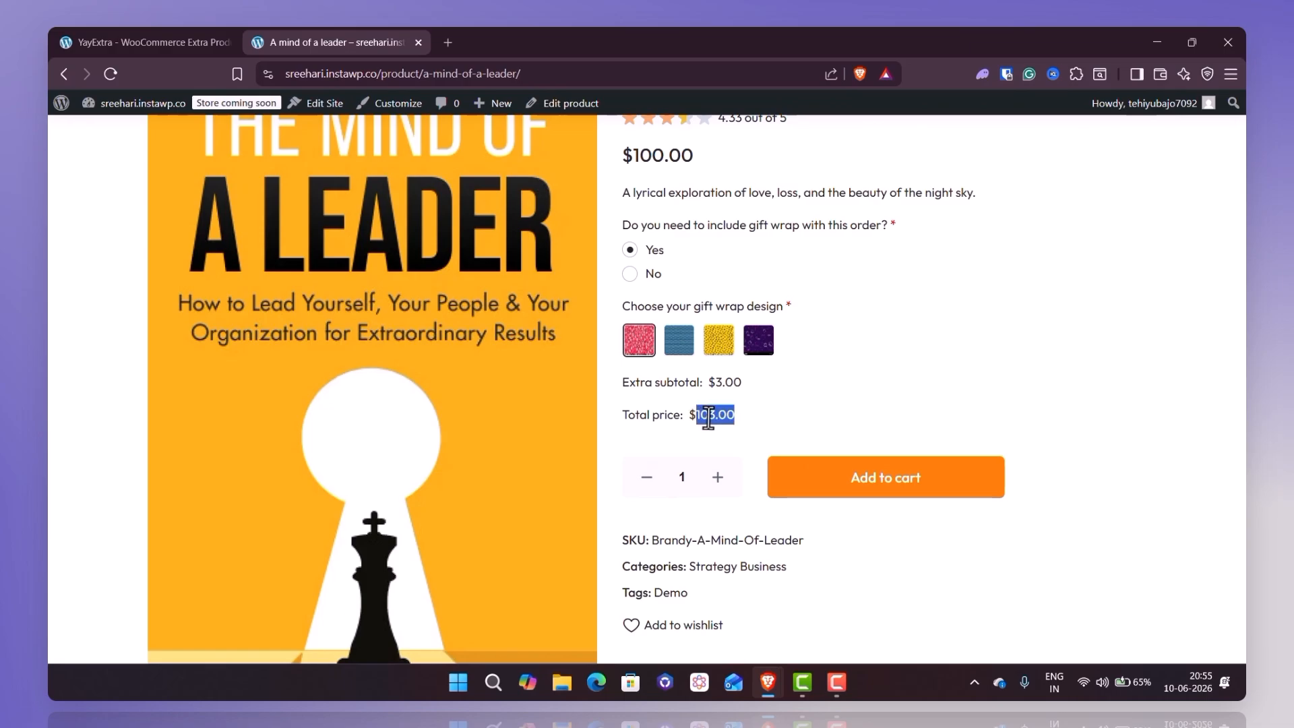
click(680, 356)
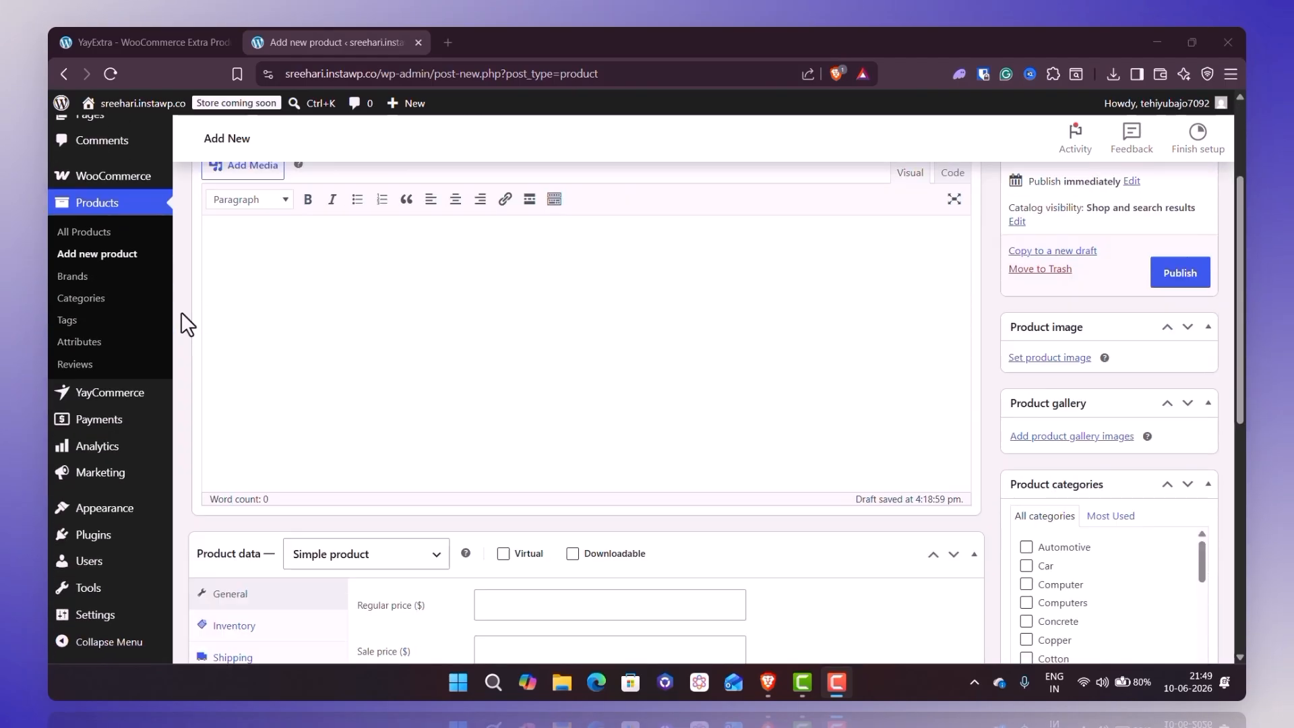
- Set the new product's type to Variable product and open its attribute settings
scroll(270, 378, down, 2)
click(375, 408)
click(326, 511)
scroll(370, 472, down, 2)
click(292, 374)
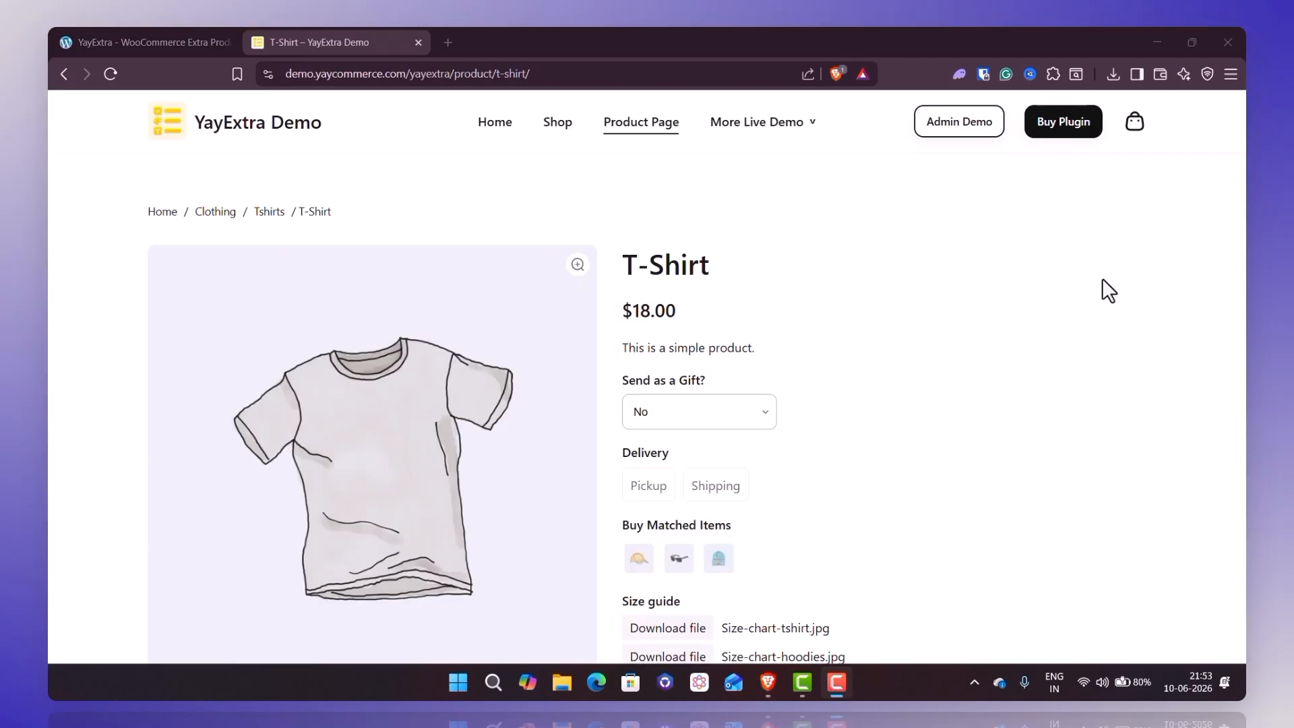
scroll(1108, 290, down, 2)
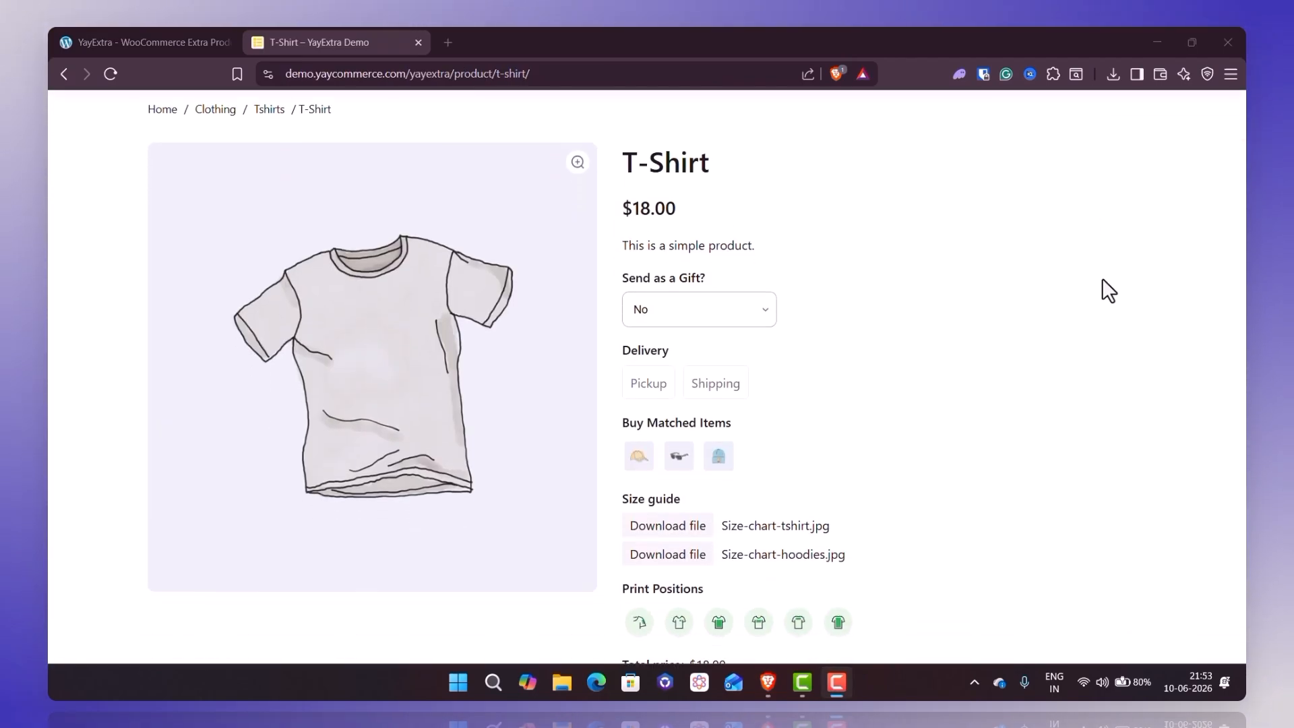
- Configure the T-shirt as a gift with the Birthday package, the beige gift wrap color and Shipping delivery
click(754, 241)
click(729, 300)
click(672, 322)
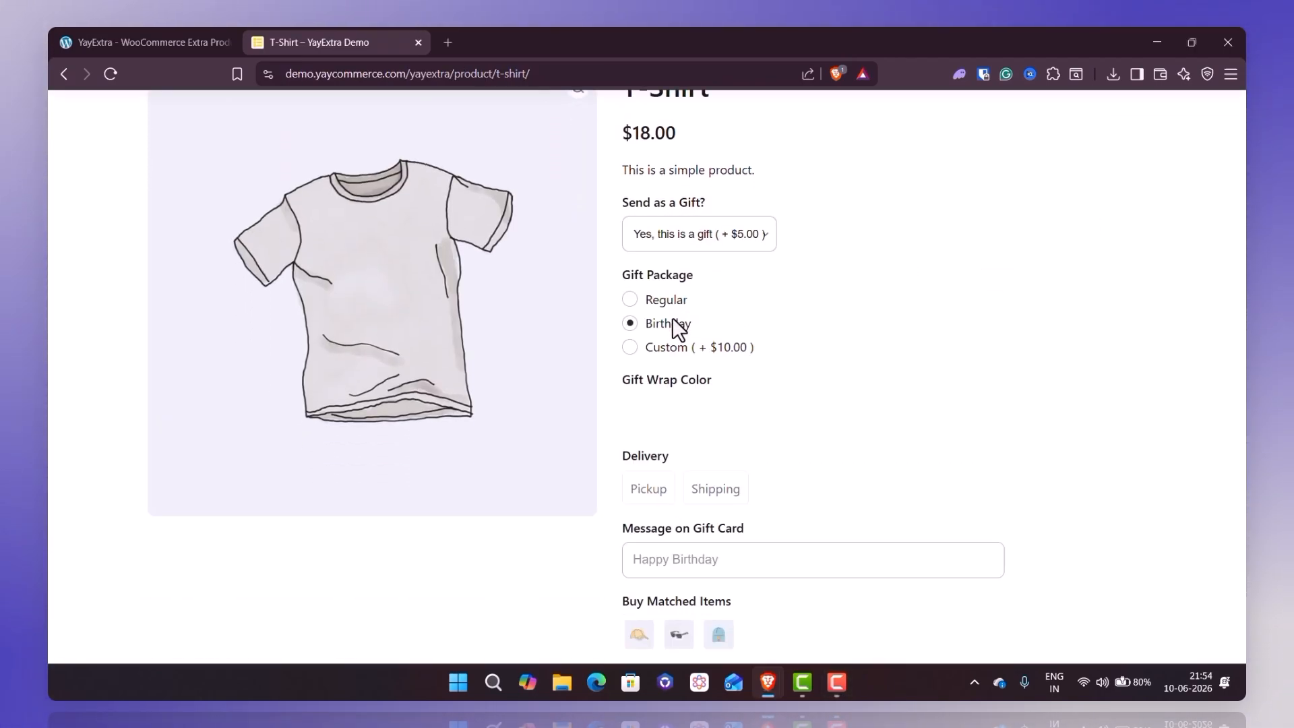
click(676, 413)
scroll(672, 377, down, 3)
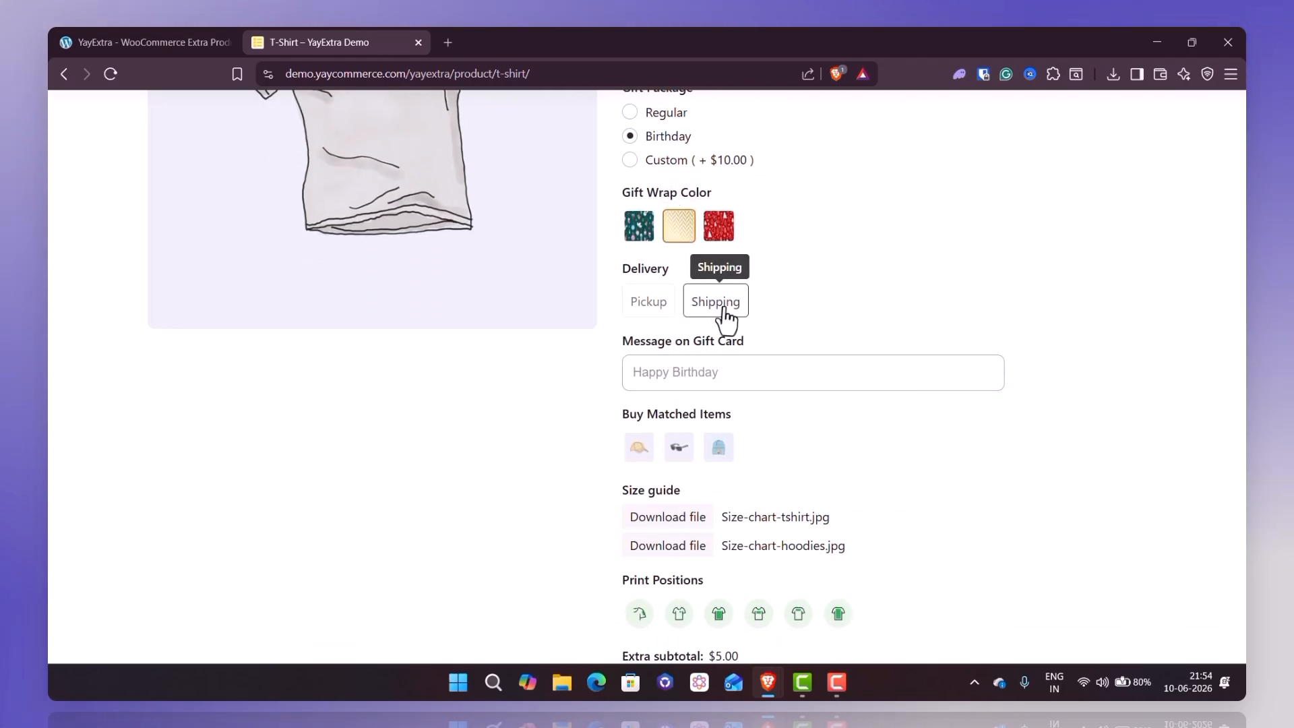
click(717, 301)
scroll(725, 321, down, 2)
click(719, 317)
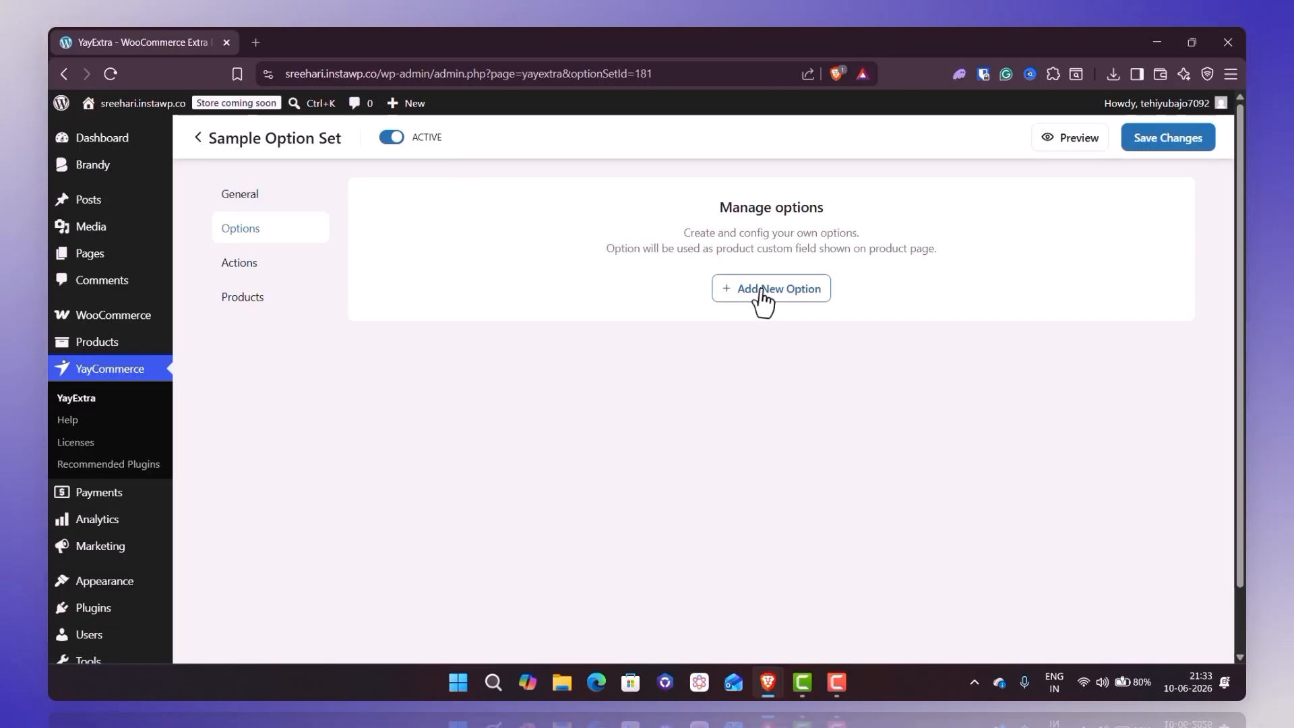
- Add a new option to Sample Option Set and review the available option types
click(778, 288)
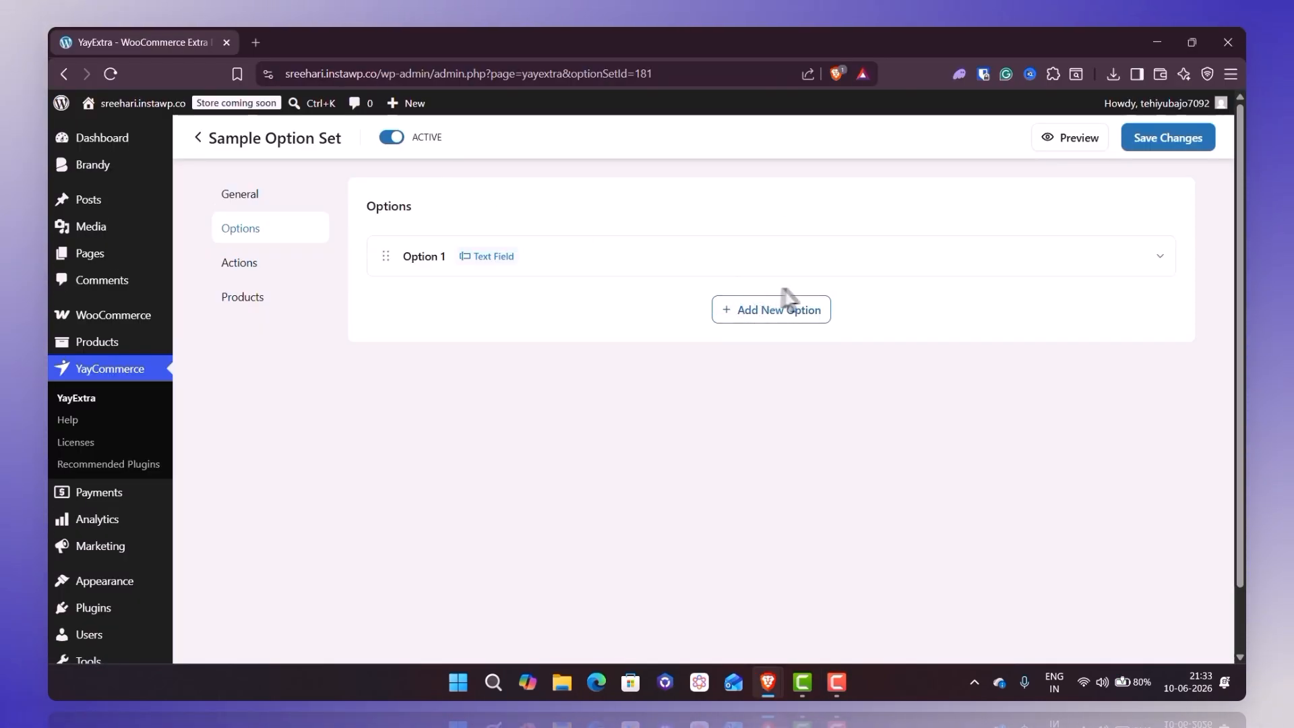
click(841, 266)
click(922, 333)
scroll(923, 453, down, 1)
scroll(917, 442, up, 1)
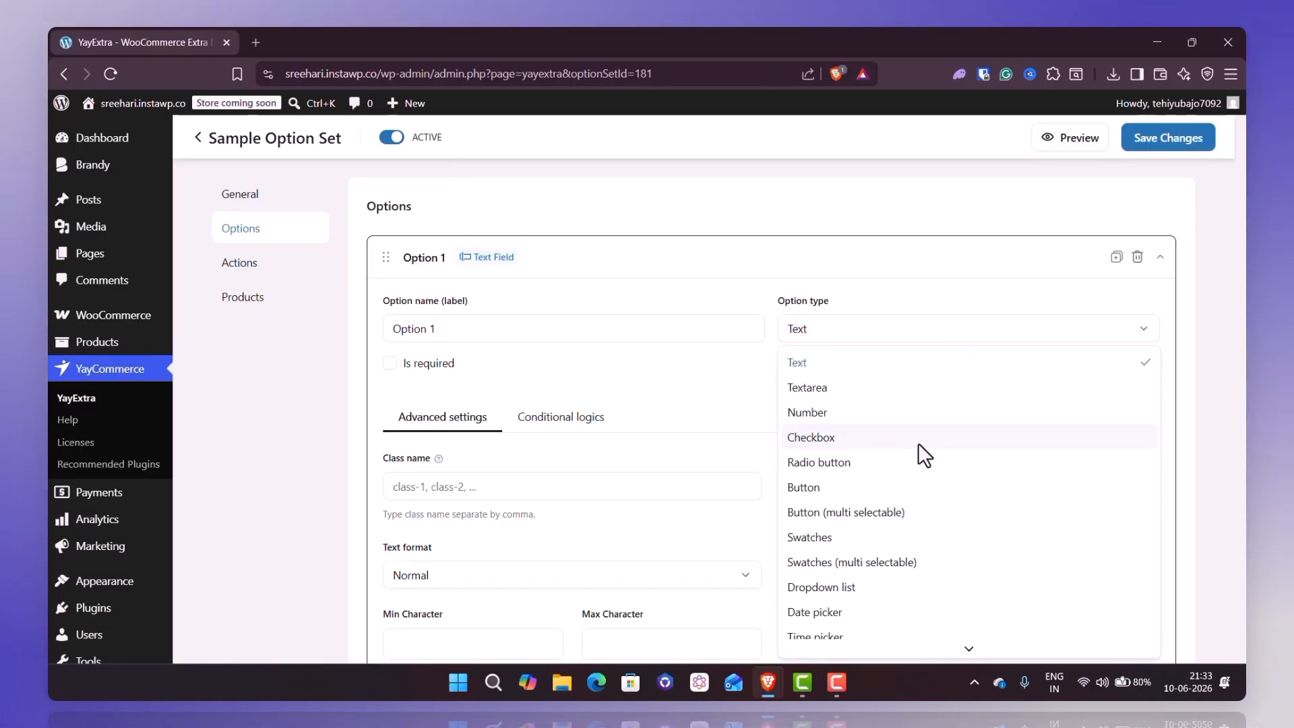
click(847, 324)
scroll(846, 323, down, 2)
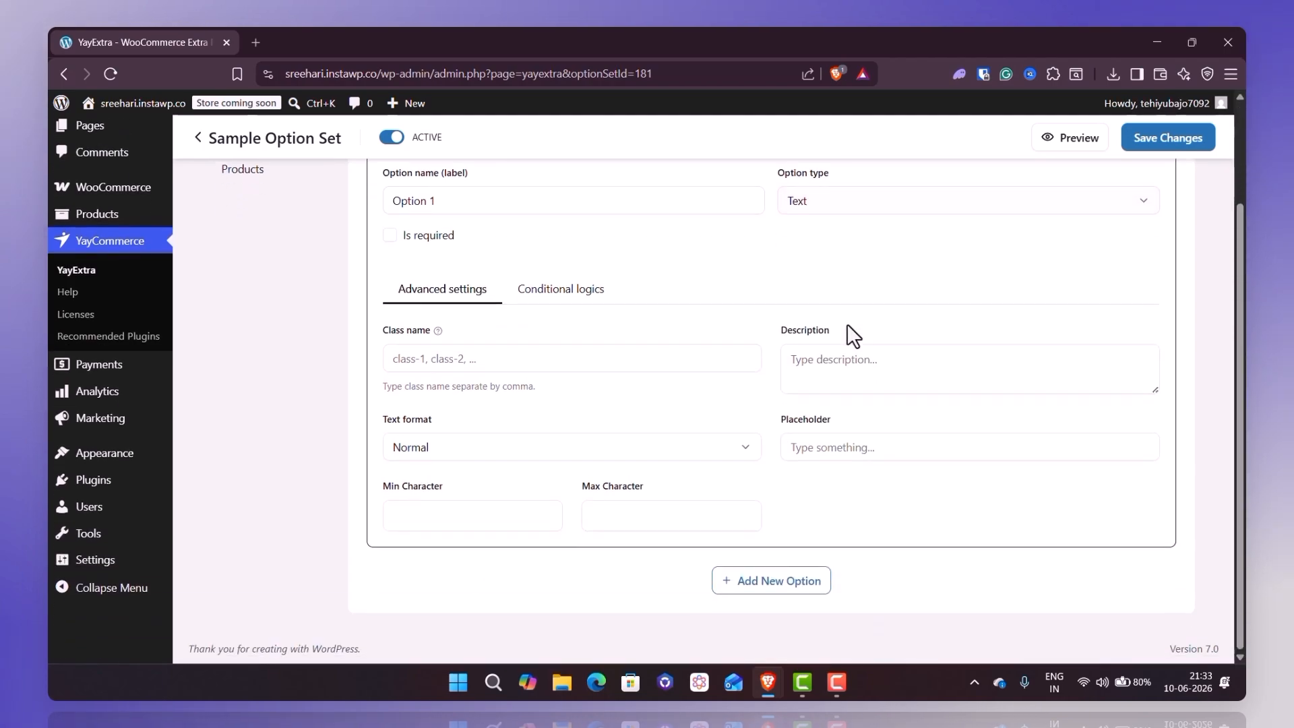
- Examine the conditional logic settings that control when Option 1 is displayed
click(569, 290)
drag(390, 391, 527, 388)
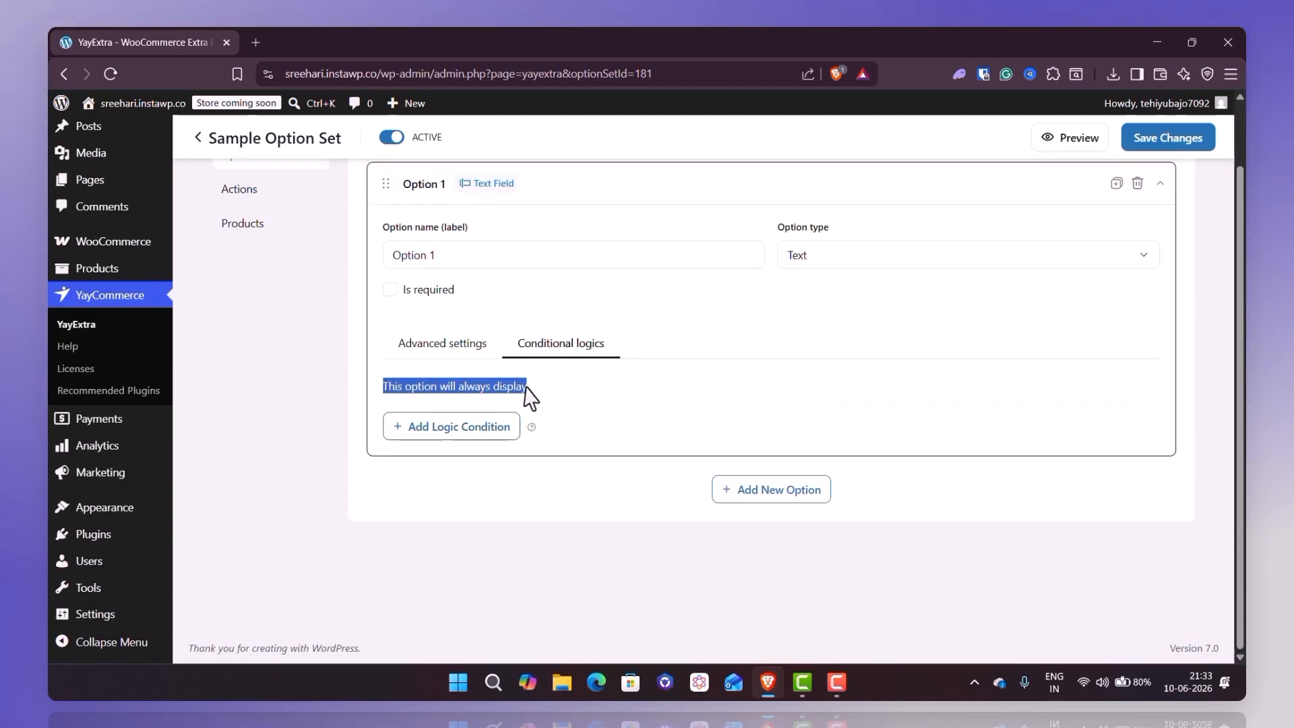
click(525, 385)
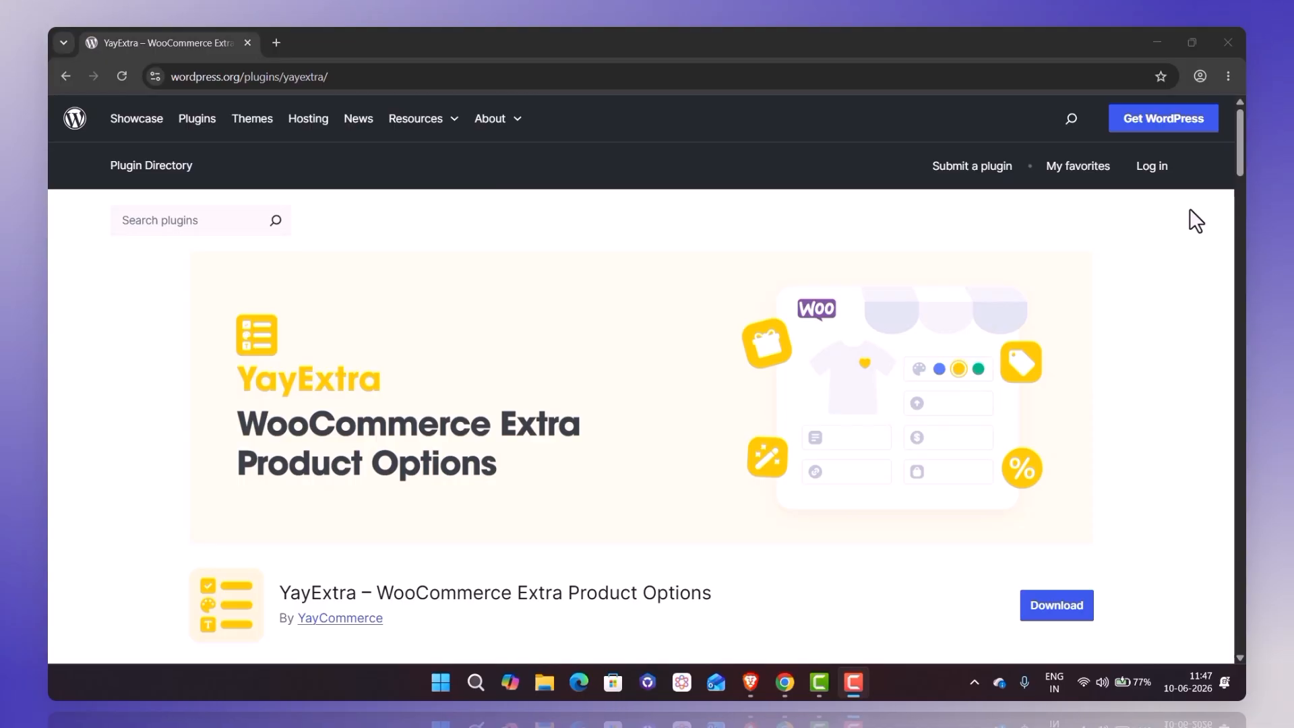
- Search the plugin directory for "yayextra" and install the YayExtra – WooCommerce Extra Product Options plugin
scroll(1190, 220, down, 2)
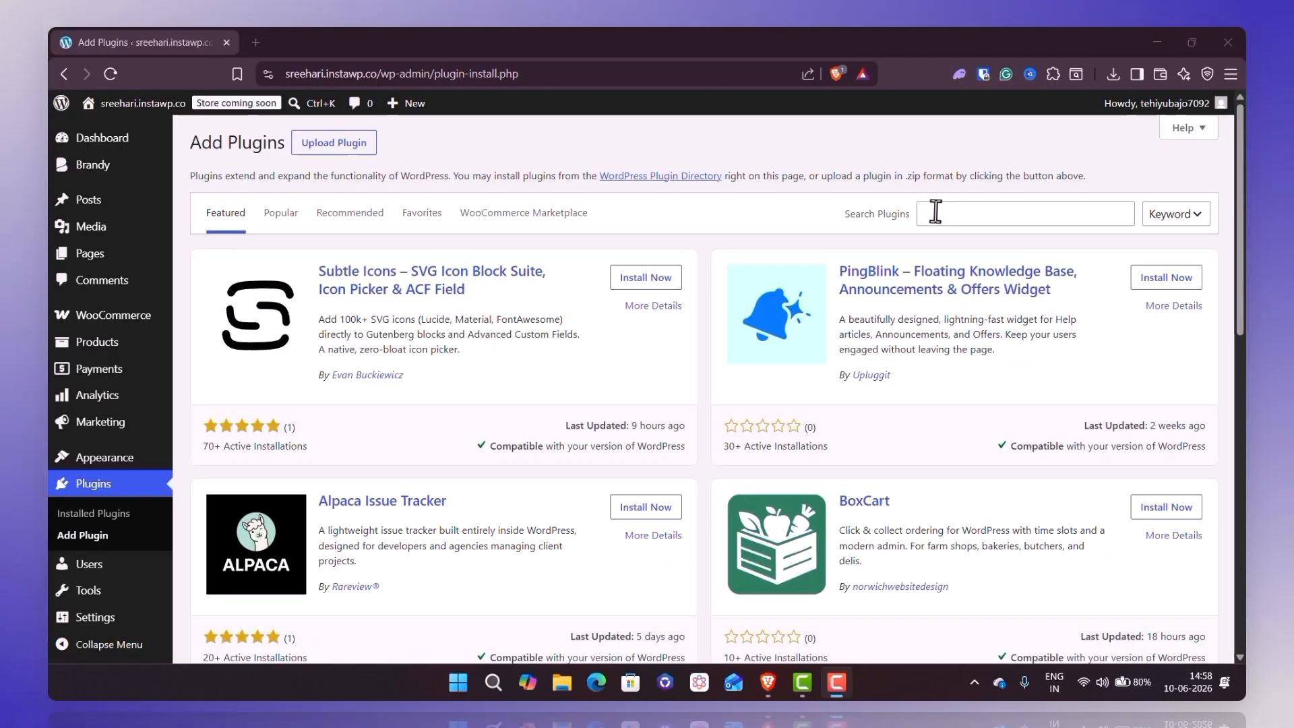
click(932, 211)
text(yayextra)
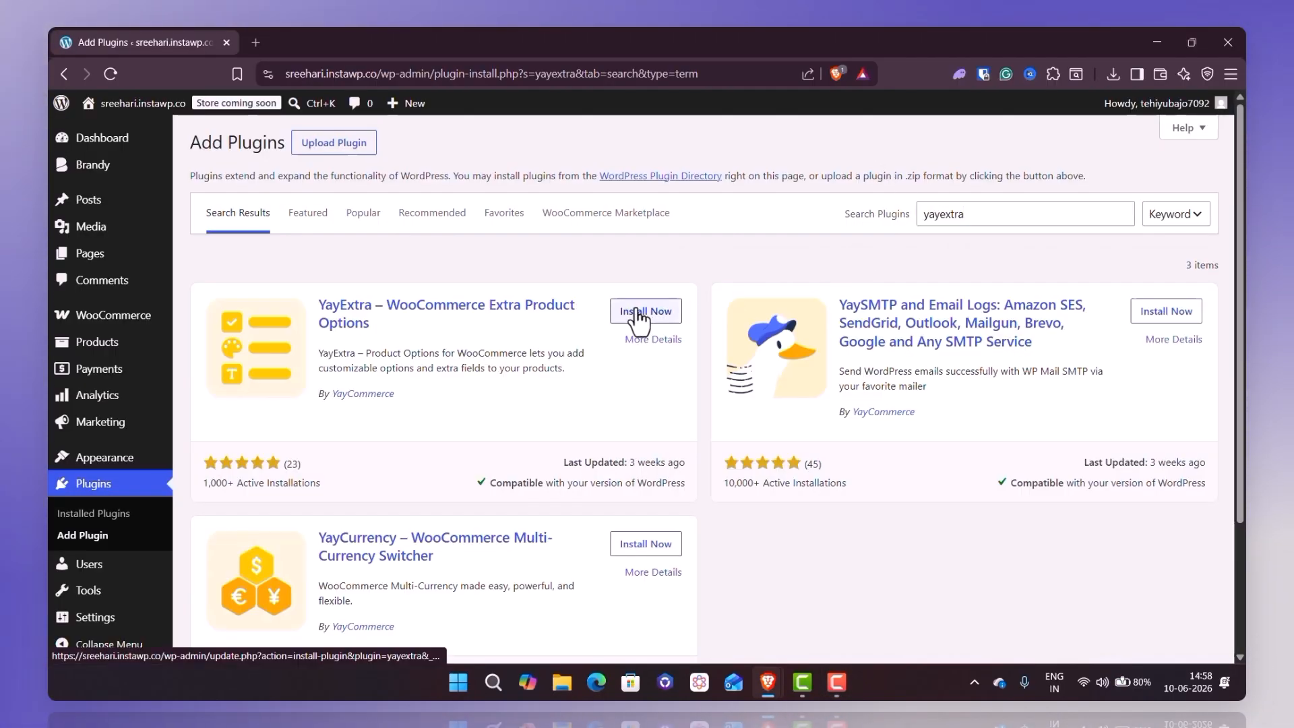
click(637, 316)
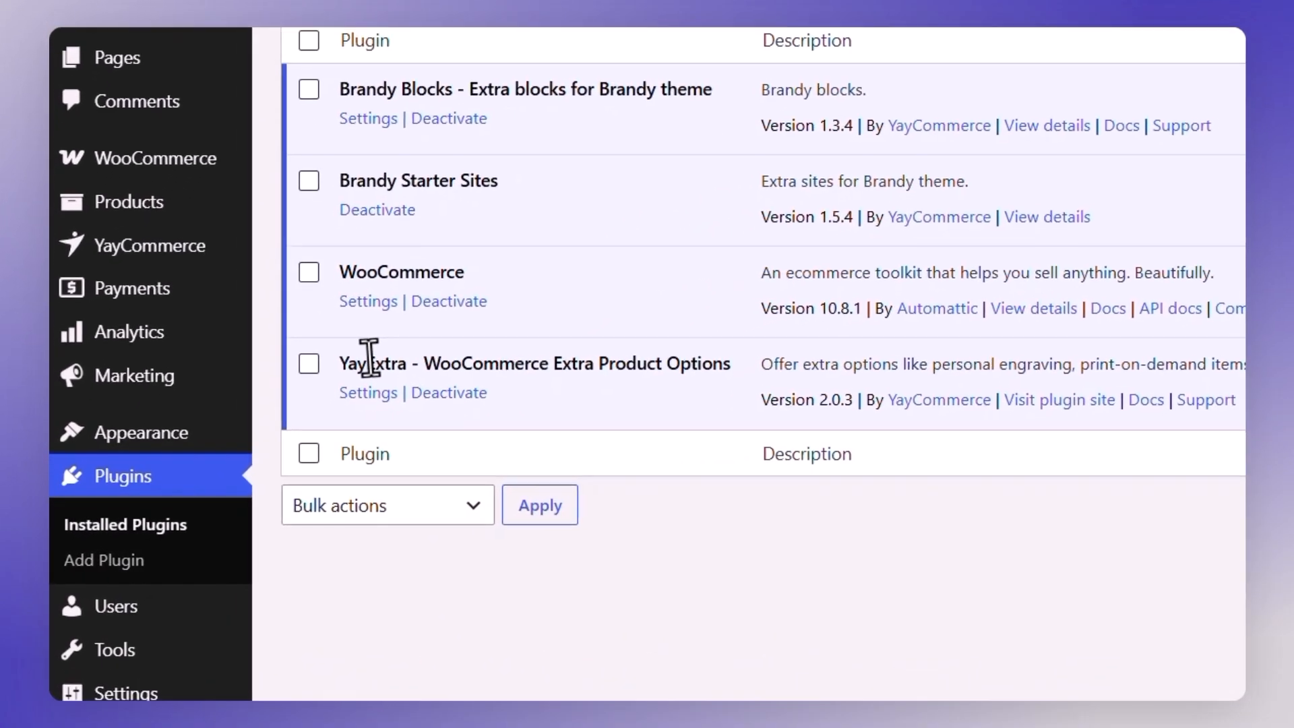
drag(226, 441, 442, 443)
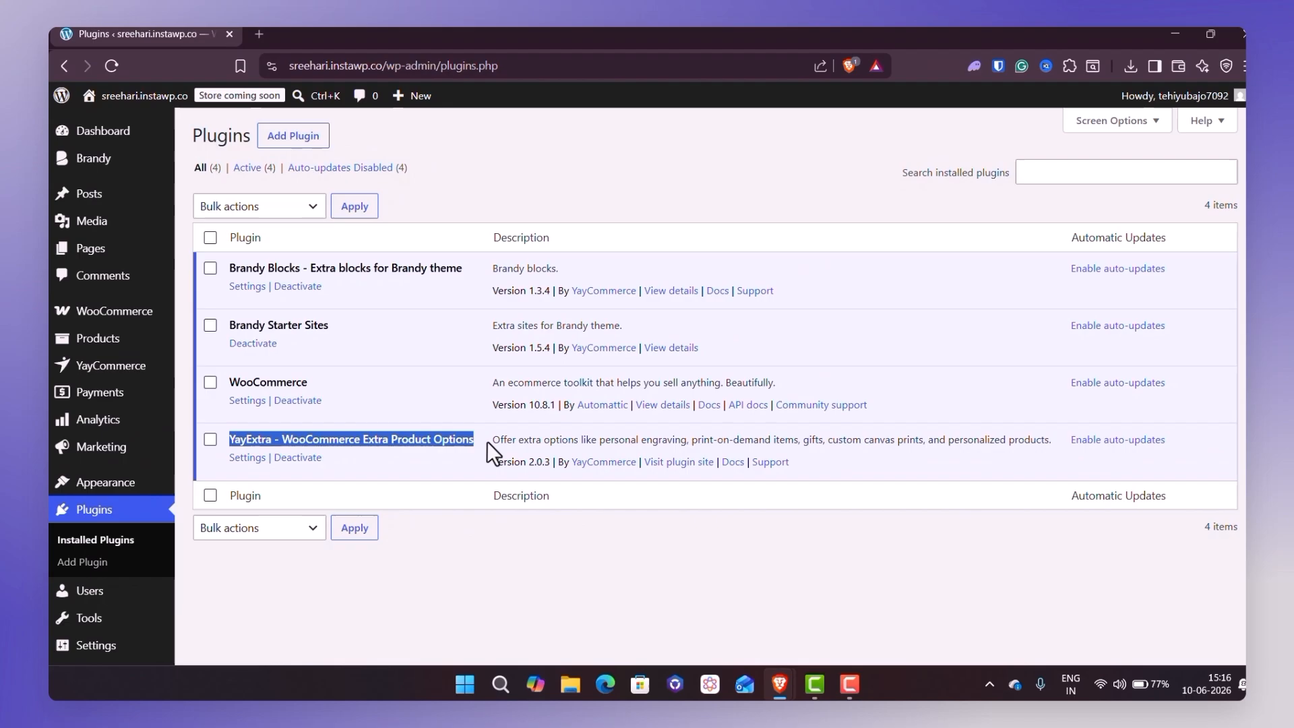
click(481, 443)
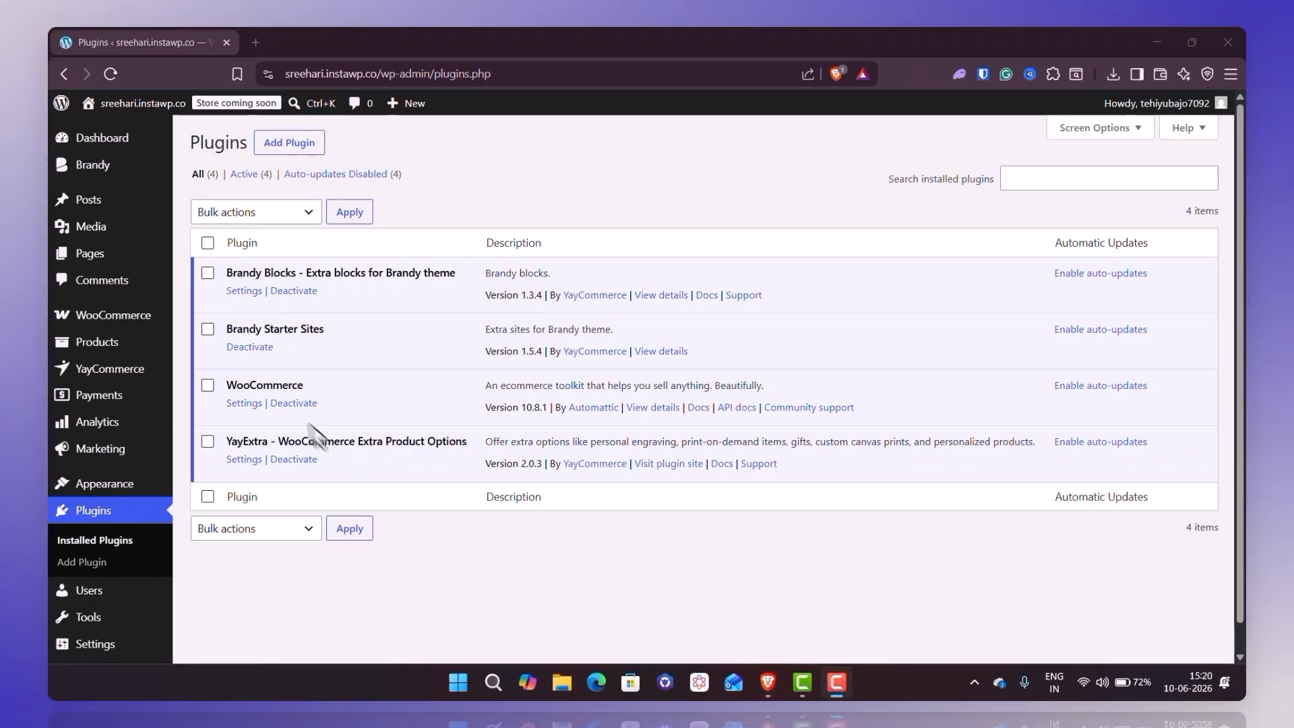
- Create a new YayExtra option set and name it "Gift Wrap Option"
mouse_move(151, 371)
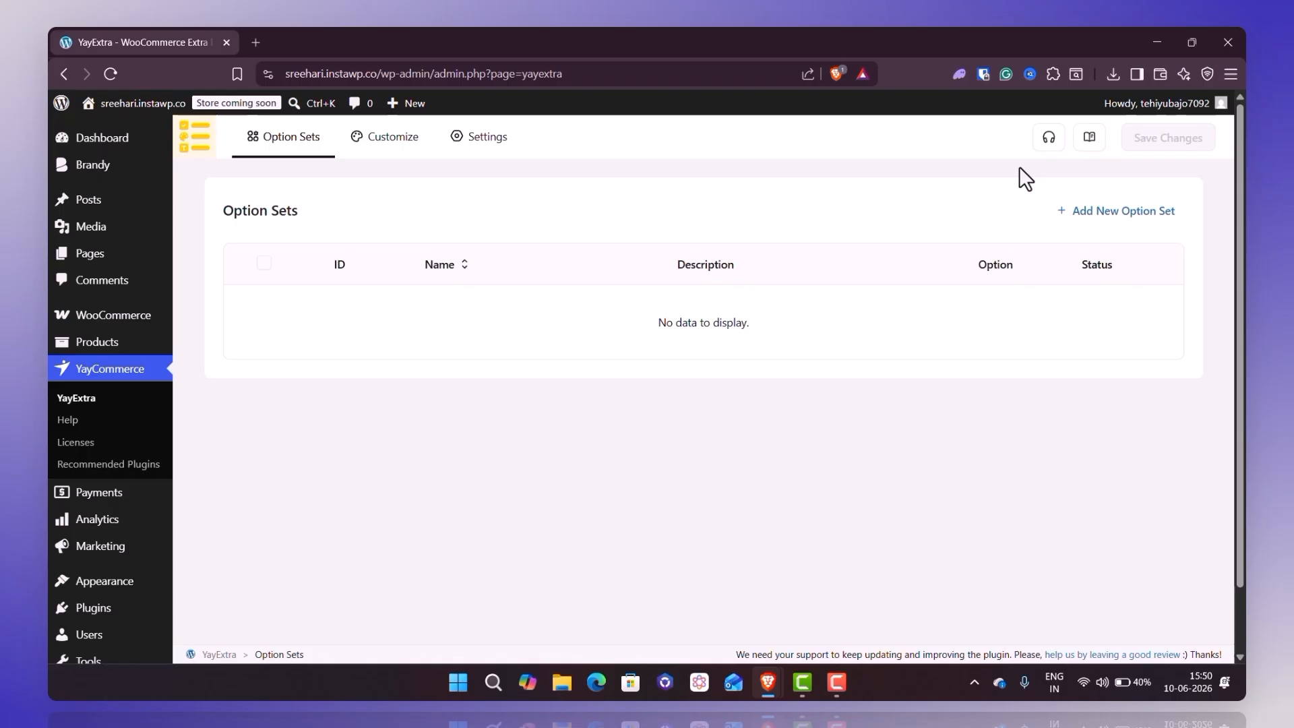
click(1096, 213)
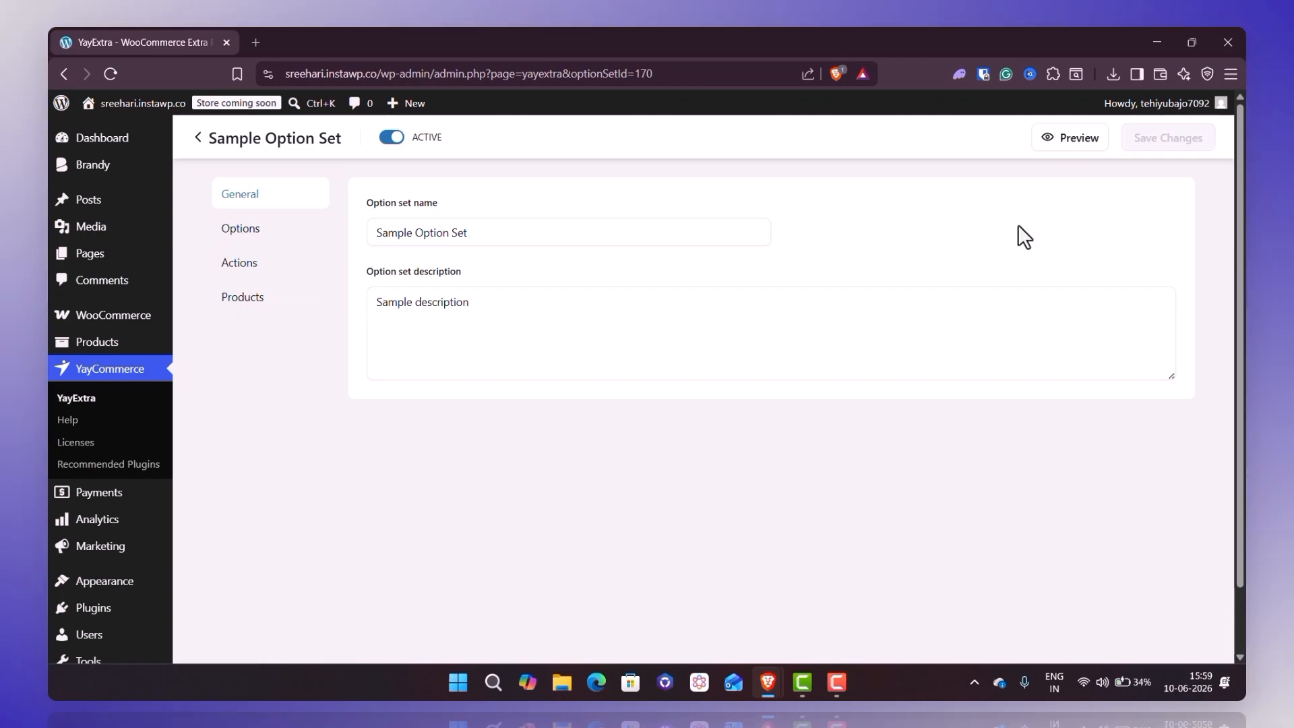
triple_click(759, 231)
text(Gift Wrap Option)
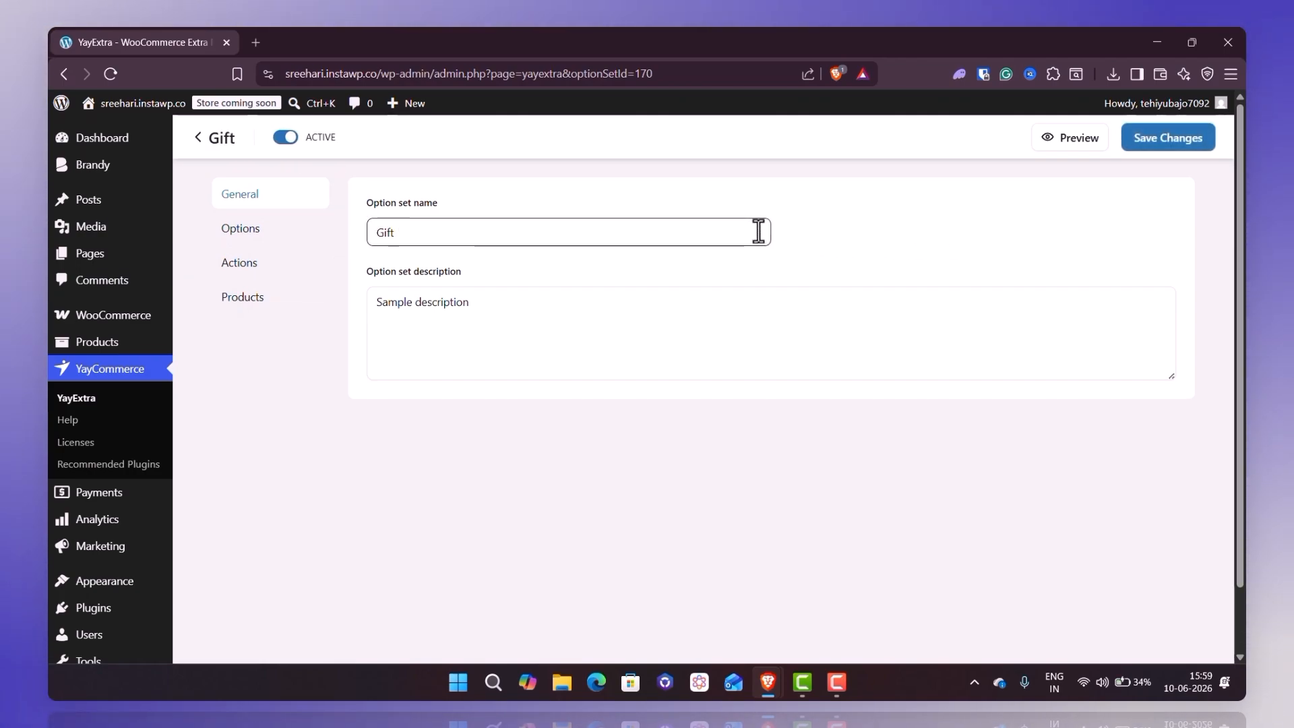
- Set the option set's description to "Ask the users if they need to include a gift wrap with the order!"
triple_click(736, 316)
text(Ask the us)
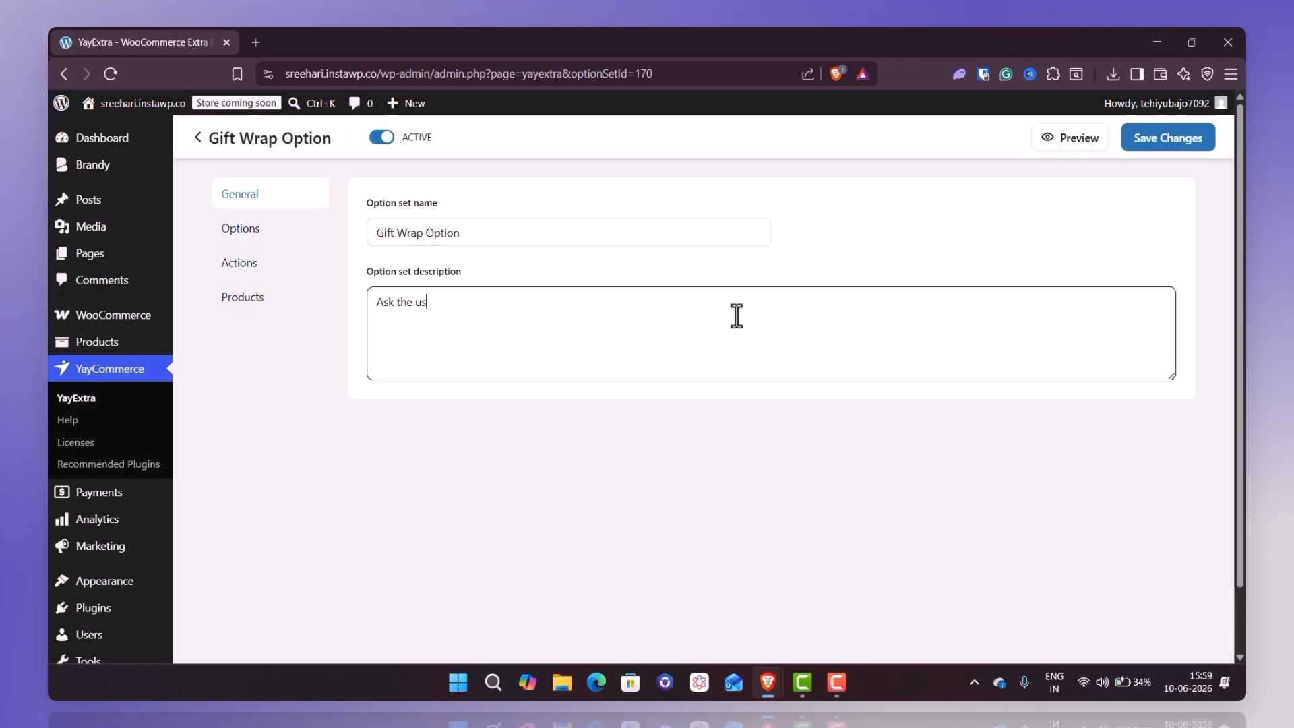
text(ers if they need to include a)
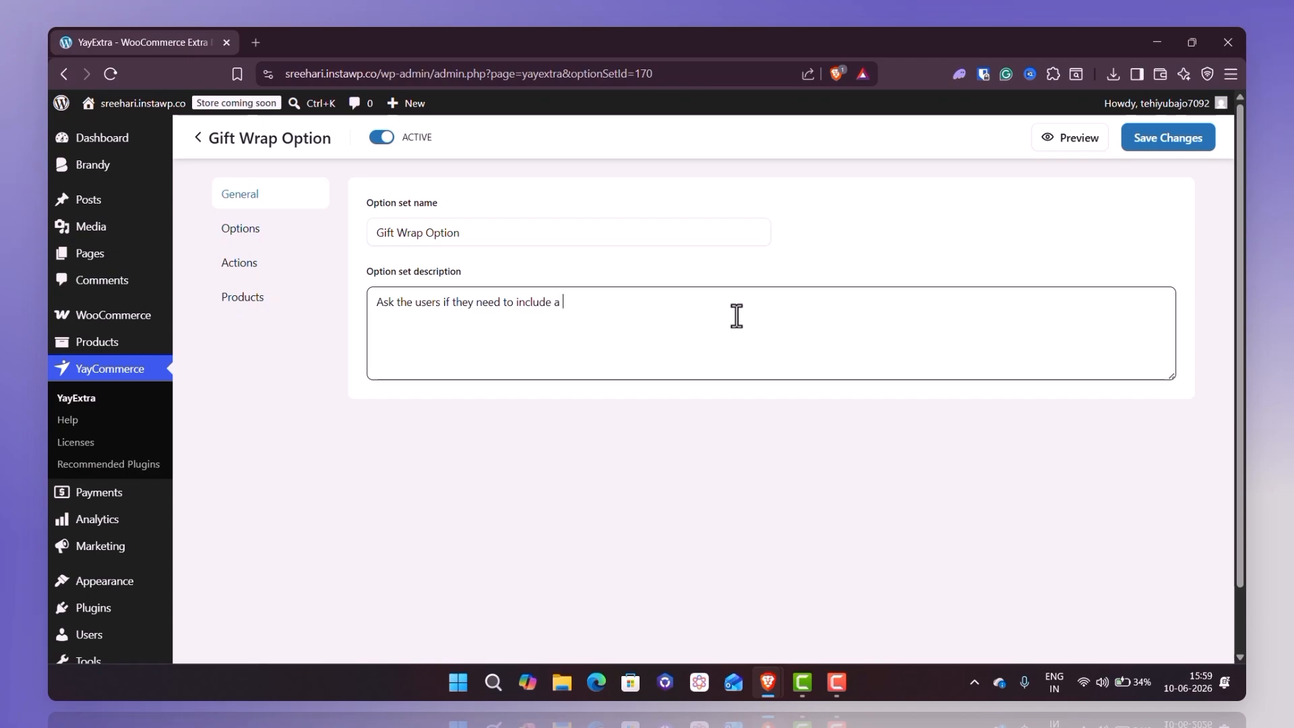
text( gift wrap with the order)
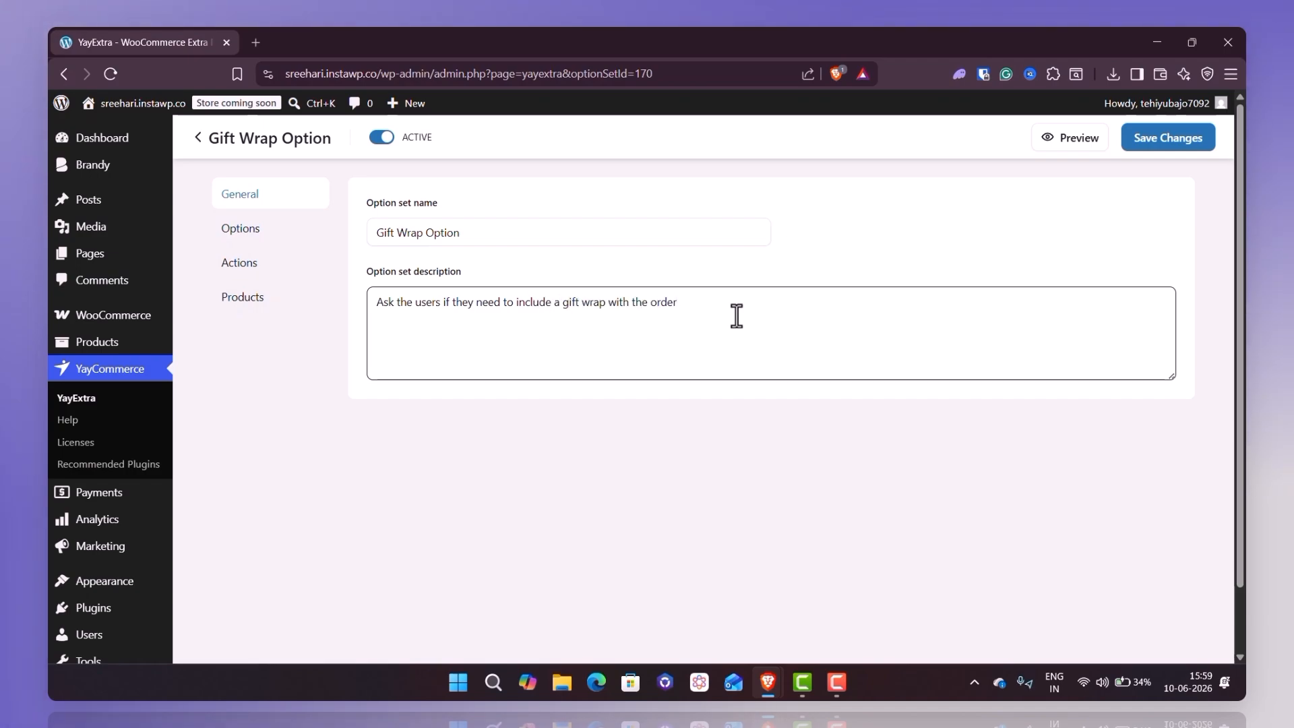
text(!)
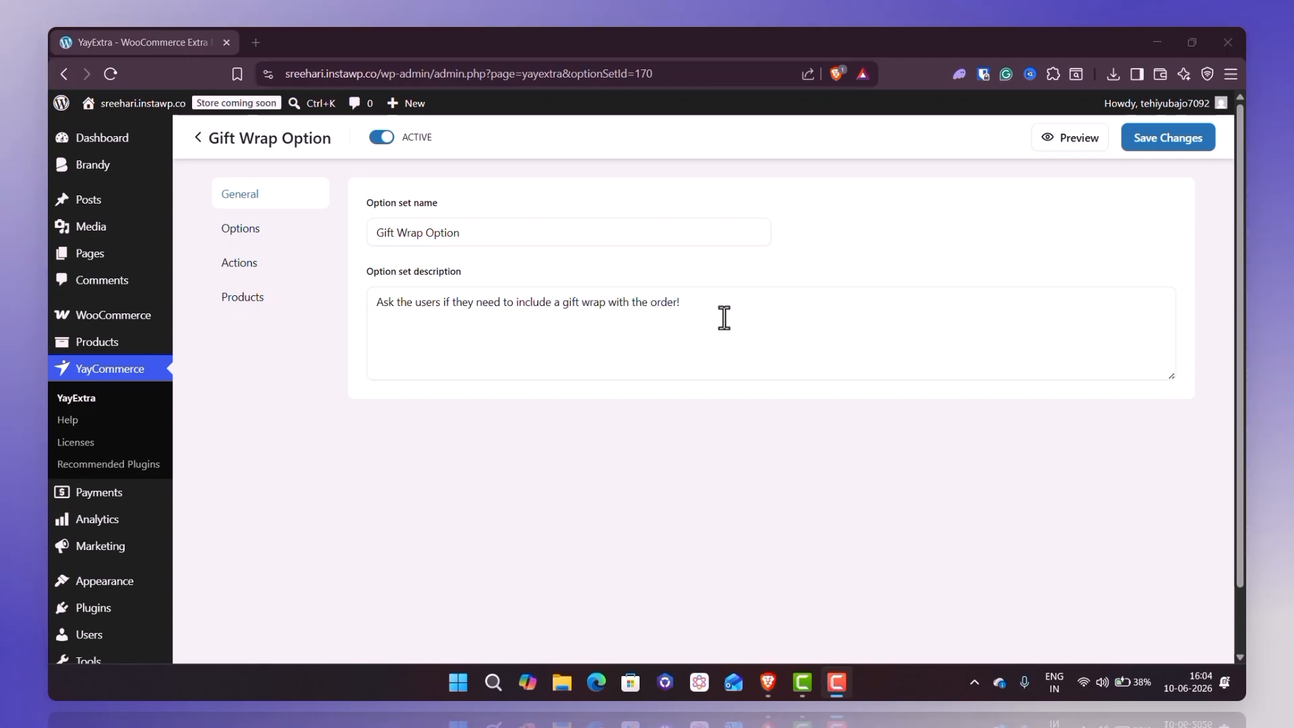
- Add an option to the set and label it "Do you need to include gift wrap with this order?"
click(243, 229)
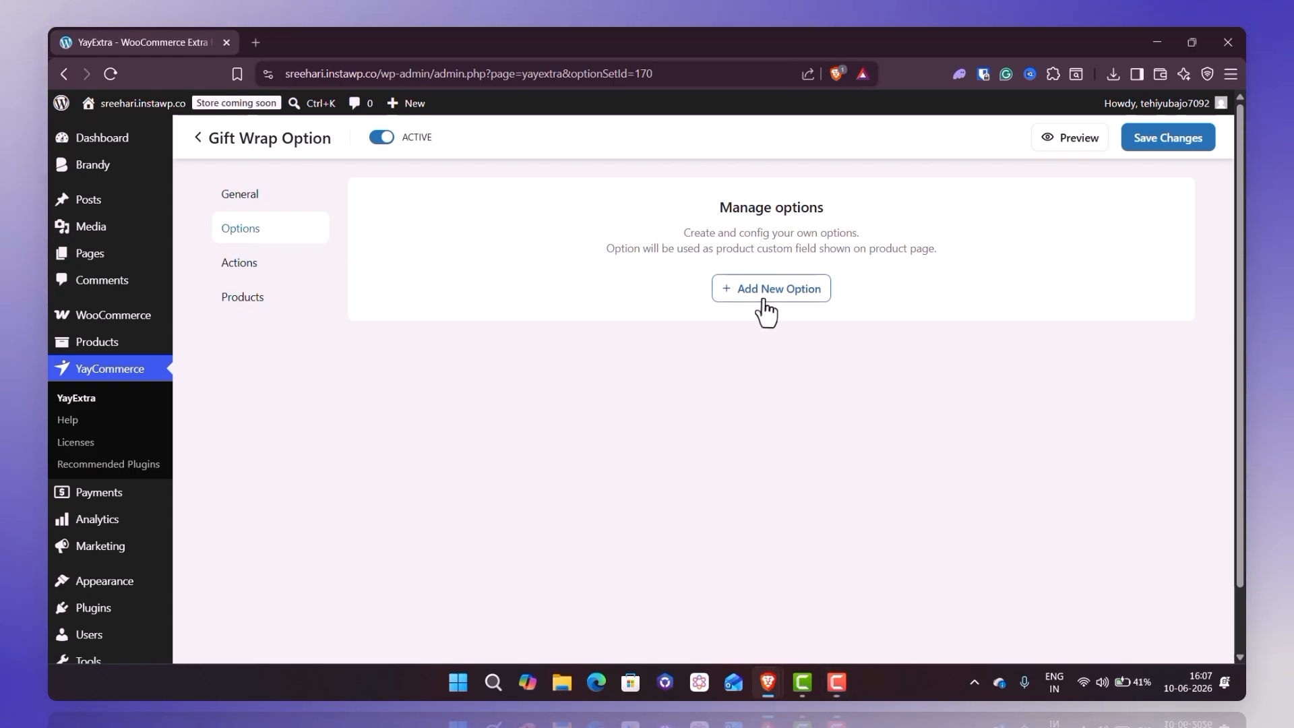
click(763, 293)
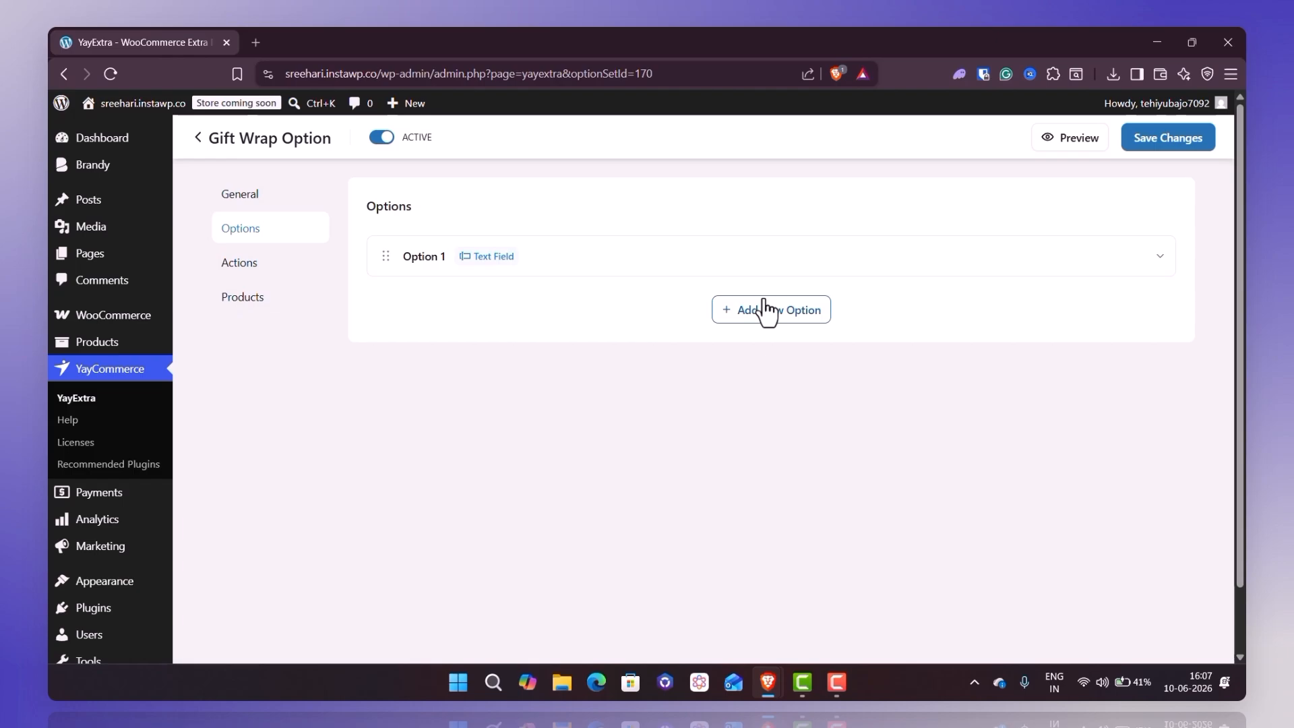
click(652, 264)
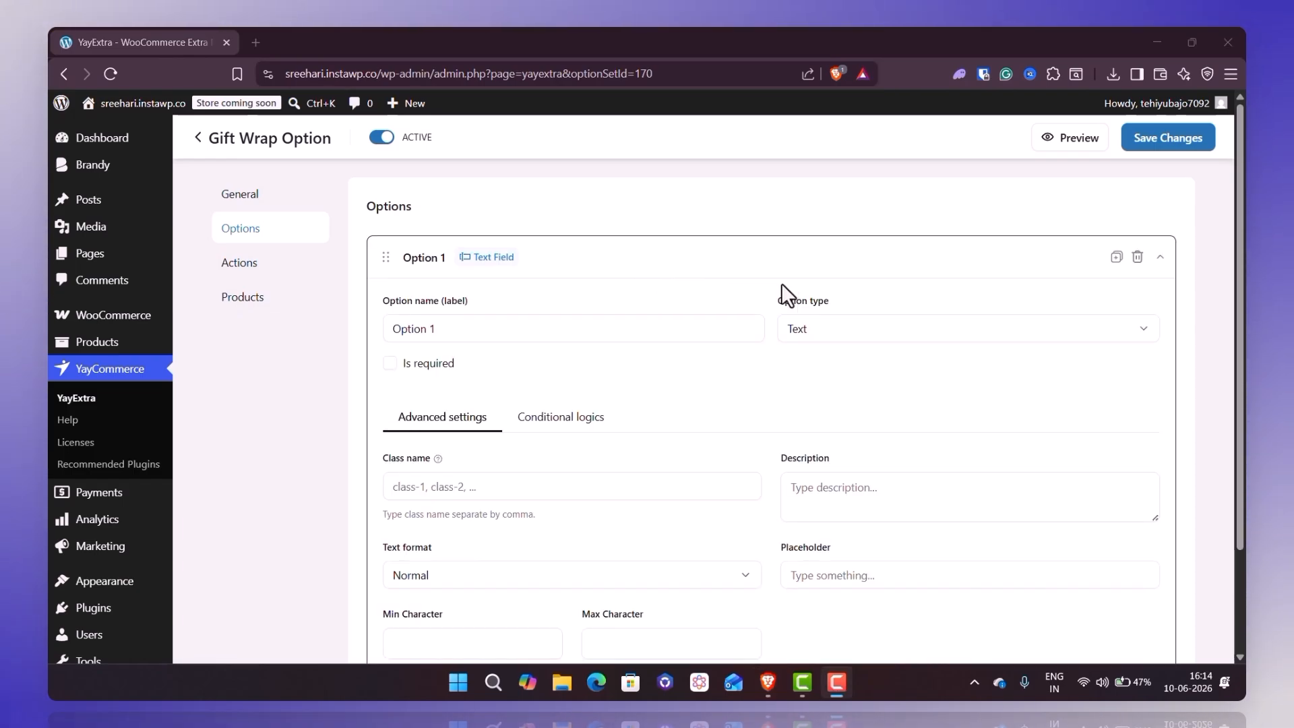
click(593, 328)
triple_click(470, 340)
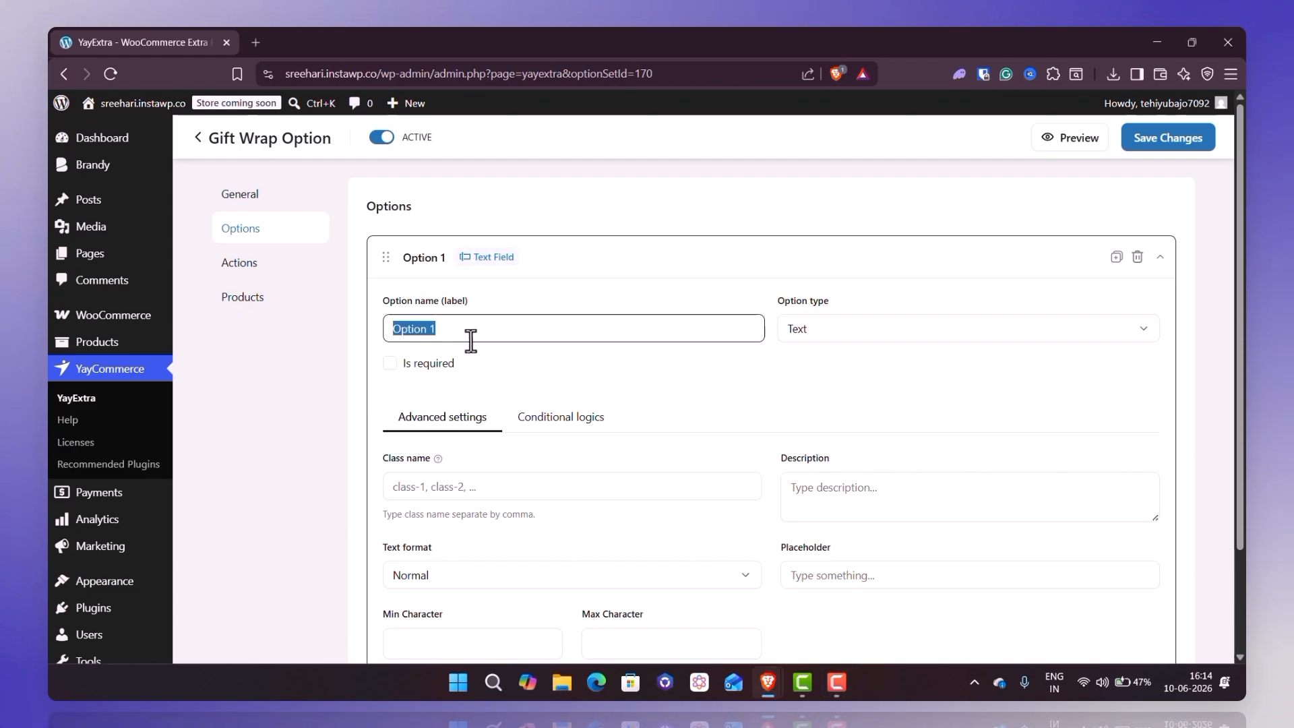
text(Do you need to include gift wrap with this order?)
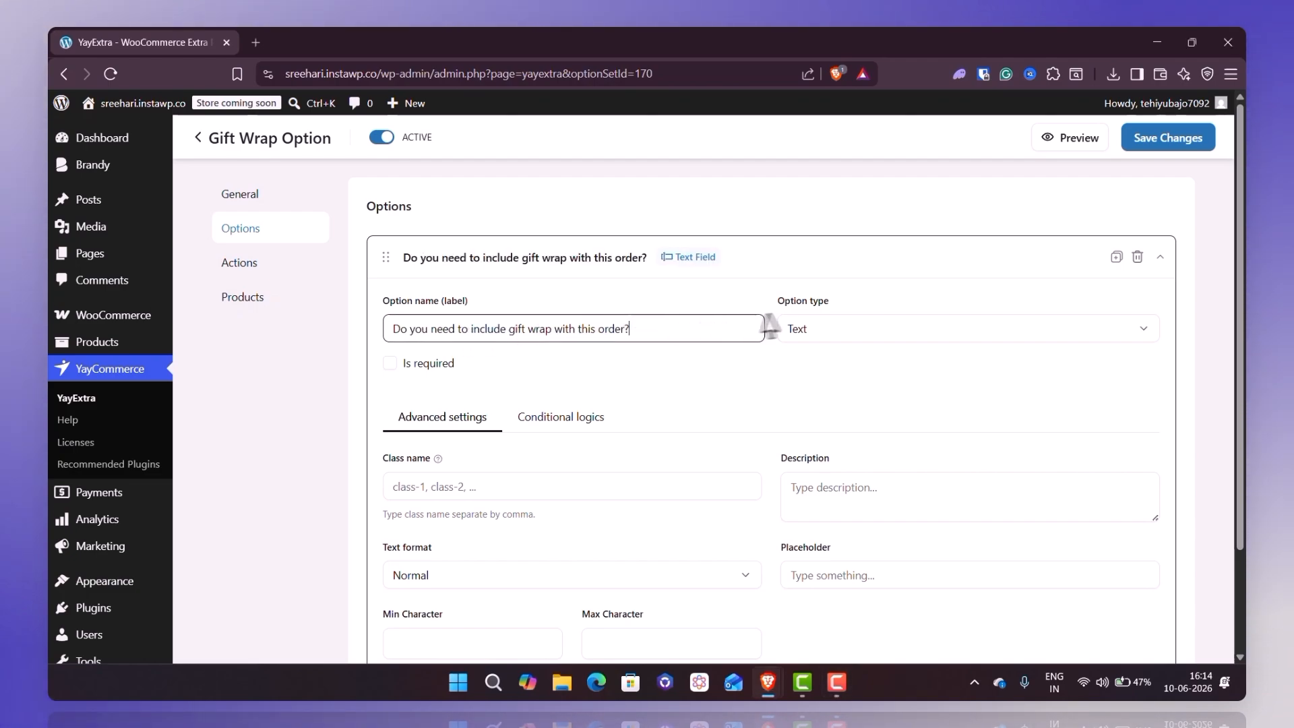
- Set the gift wrap question's option type to Radio button and make it required
click(837, 337)
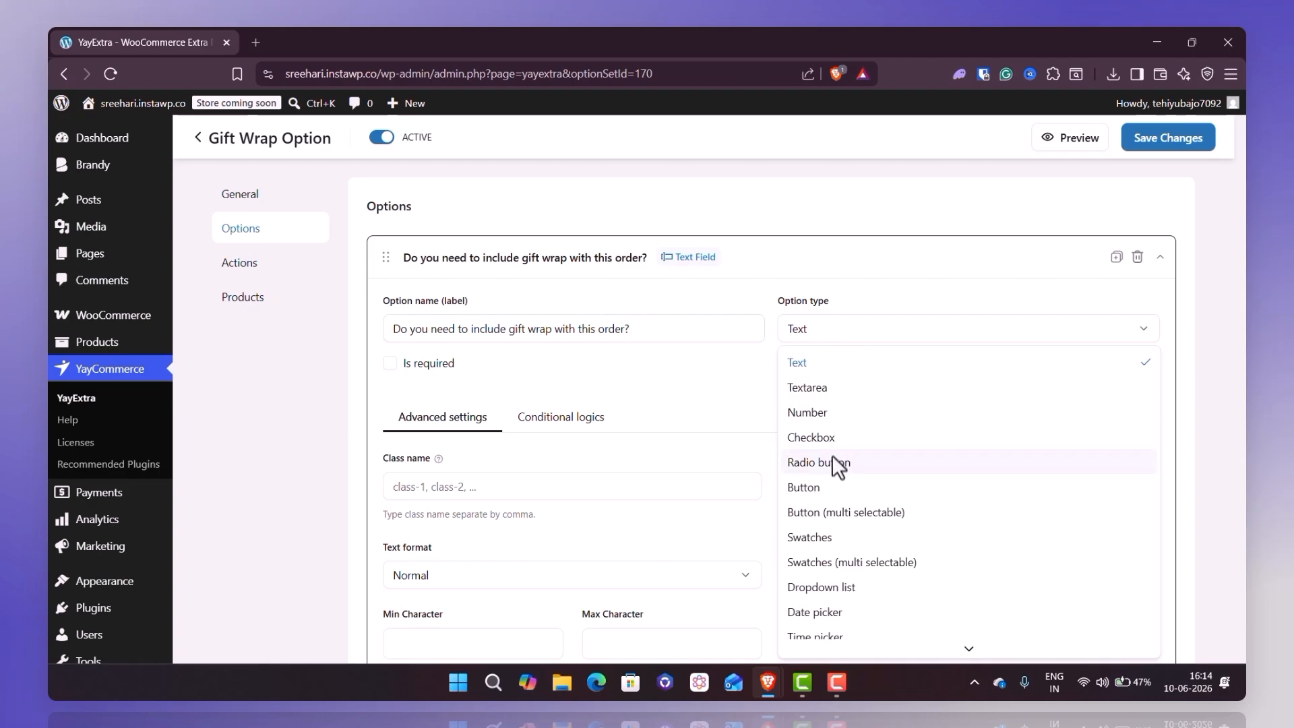
click(837, 465)
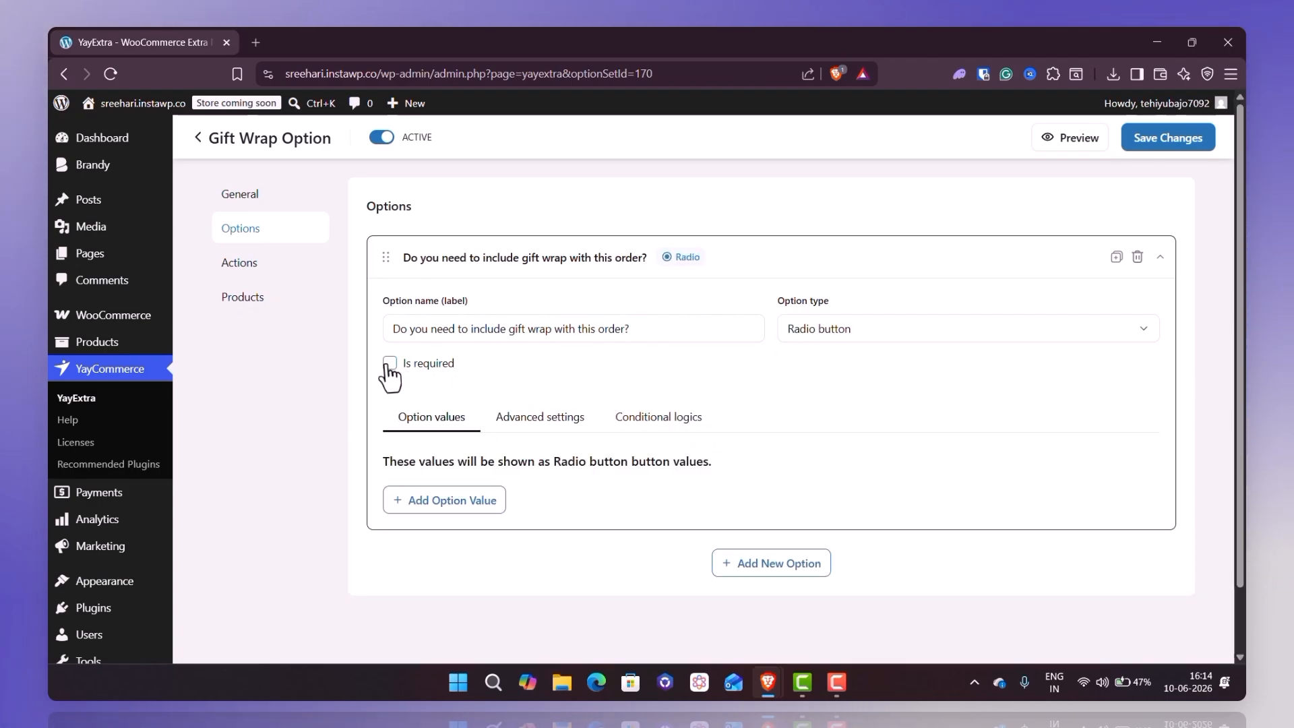
scroll(389, 371, down, 1)
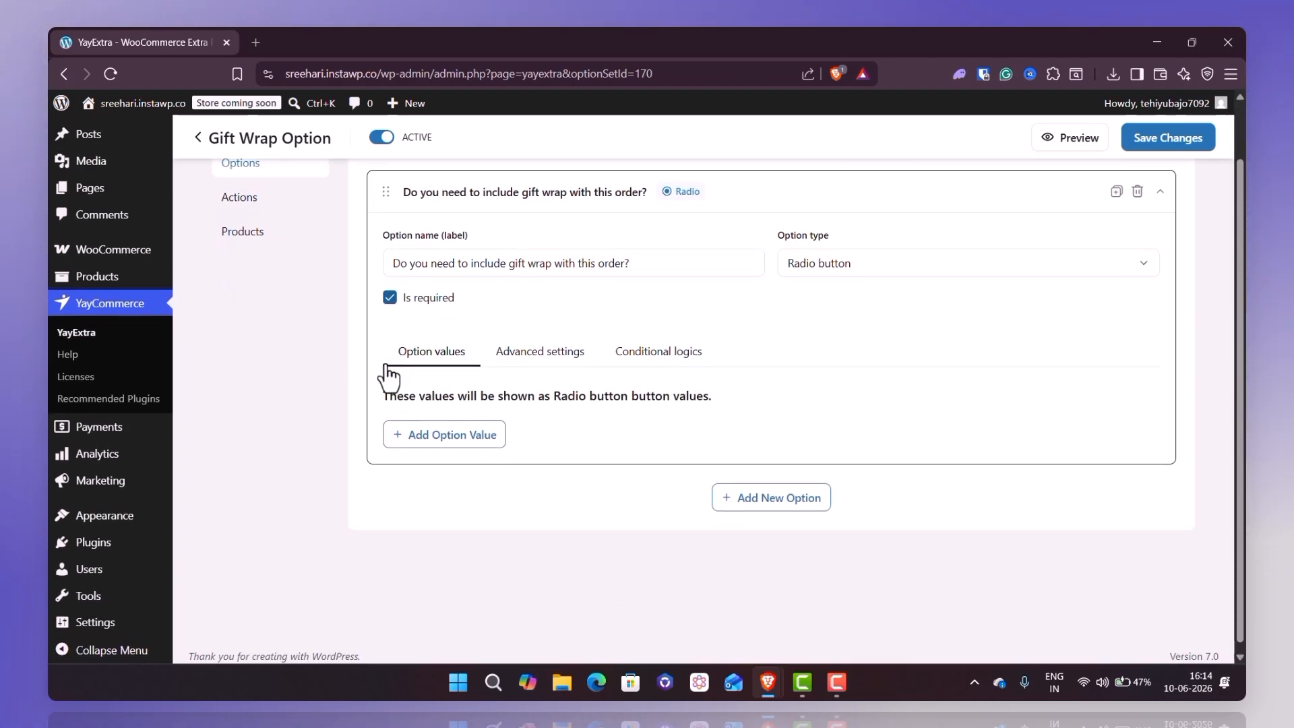
- Add two option values named "Yes" and "No" to the gift wrap question
click(431, 442)
triple_click(434, 463)
text(Ye)
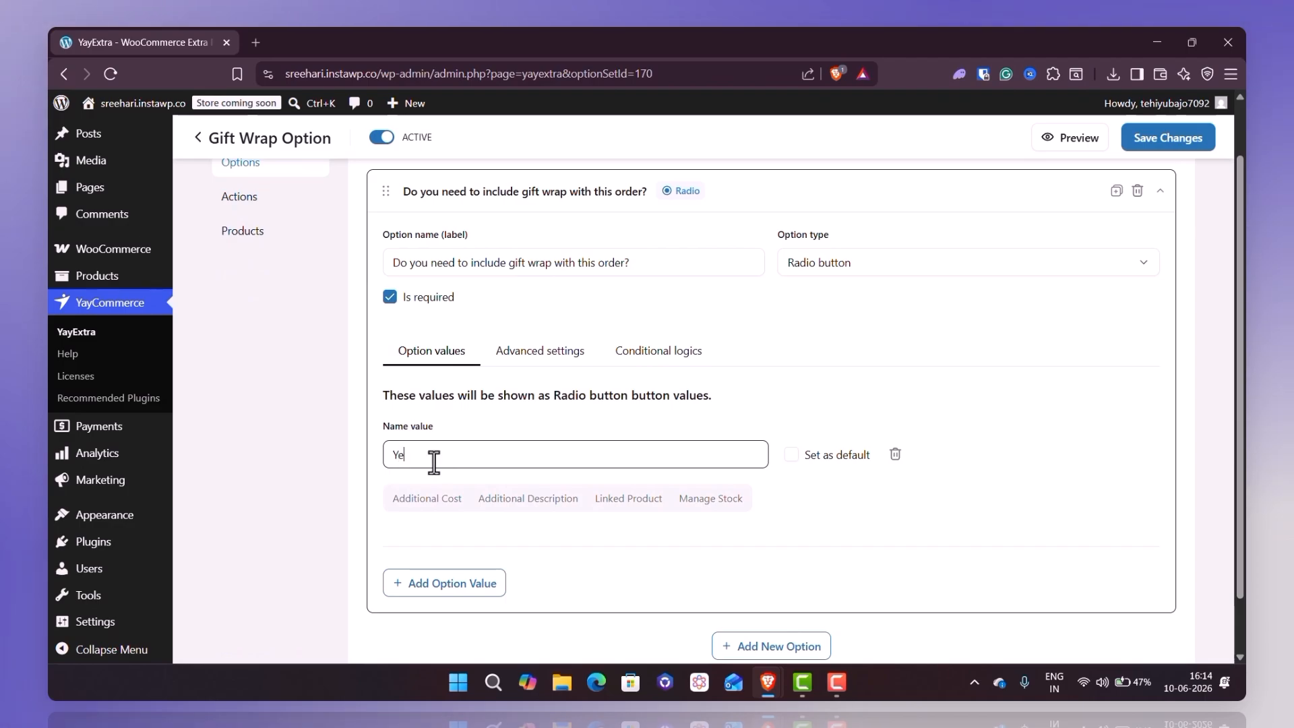
text(s)
click(435, 583)
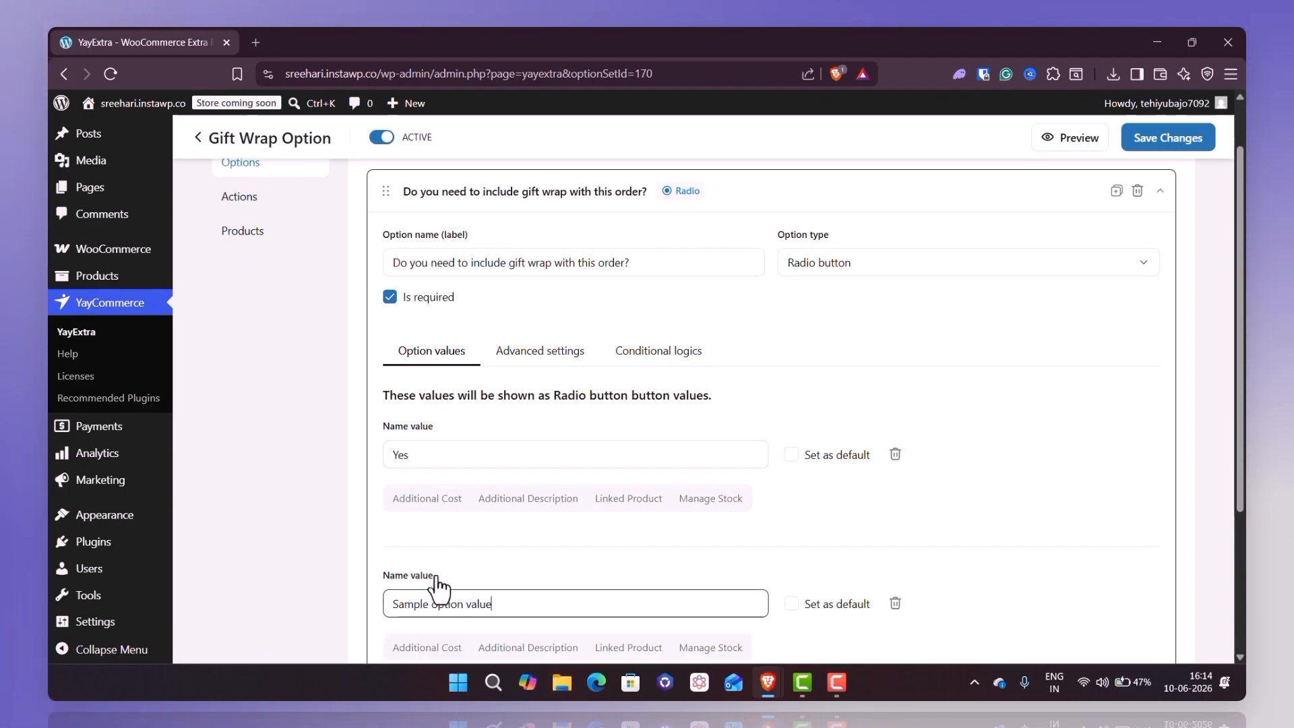
scroll(438, 586, down, 2)
triple_click(438, 462)
text(No)
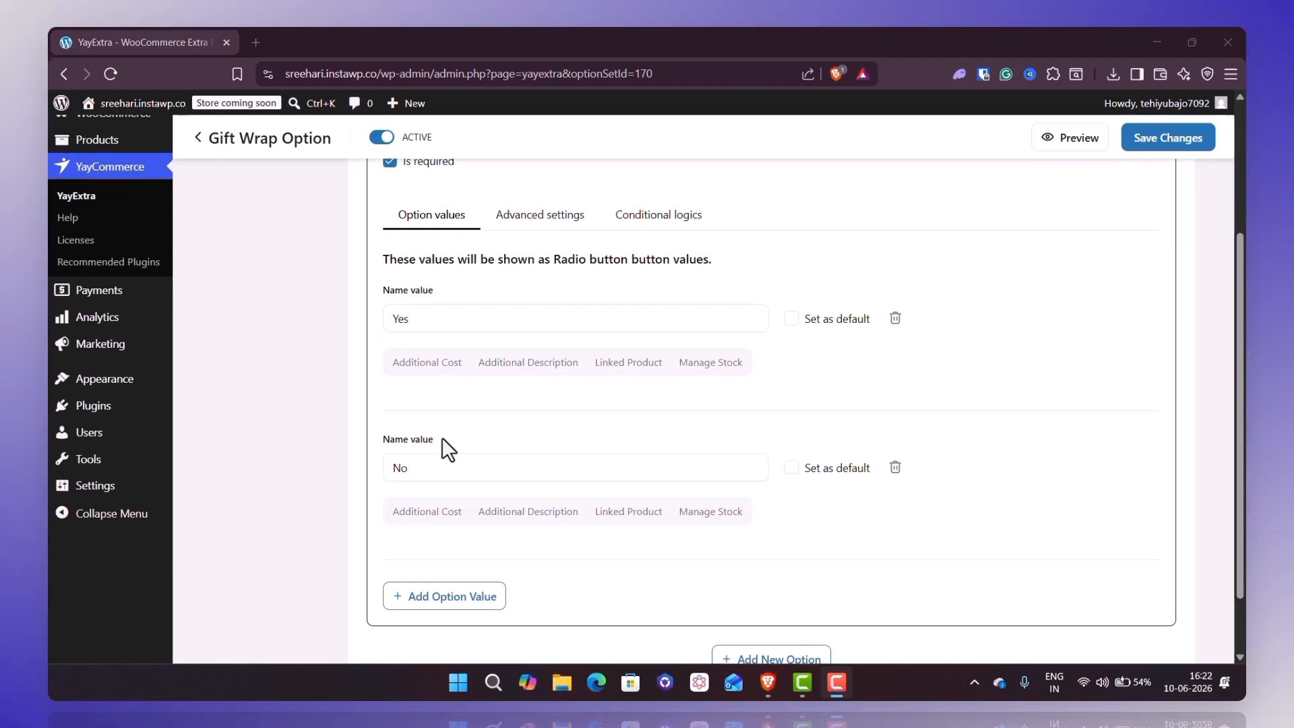
- Add a second option to the set and label it "Choose your gift wrap design"
scroll(442, 438, down, 1)
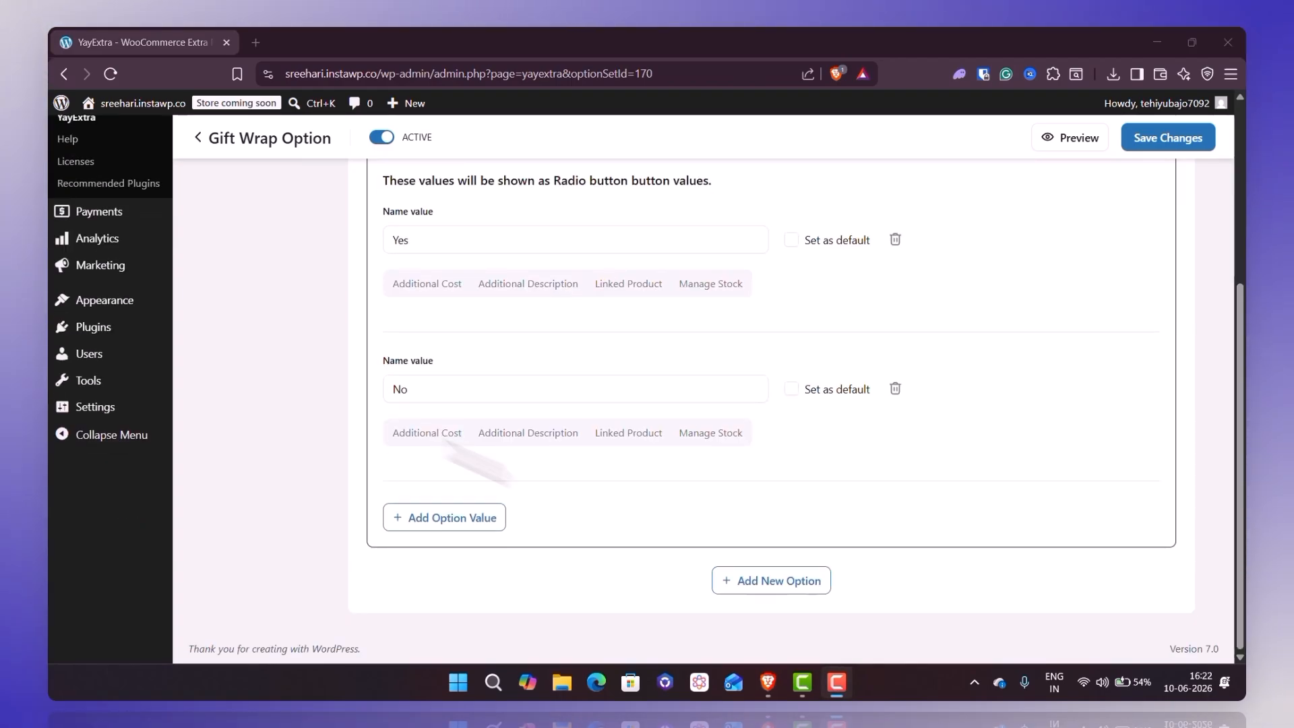
click(760, 583)
click(577, 549)
scroll(577, 562, down, 5)
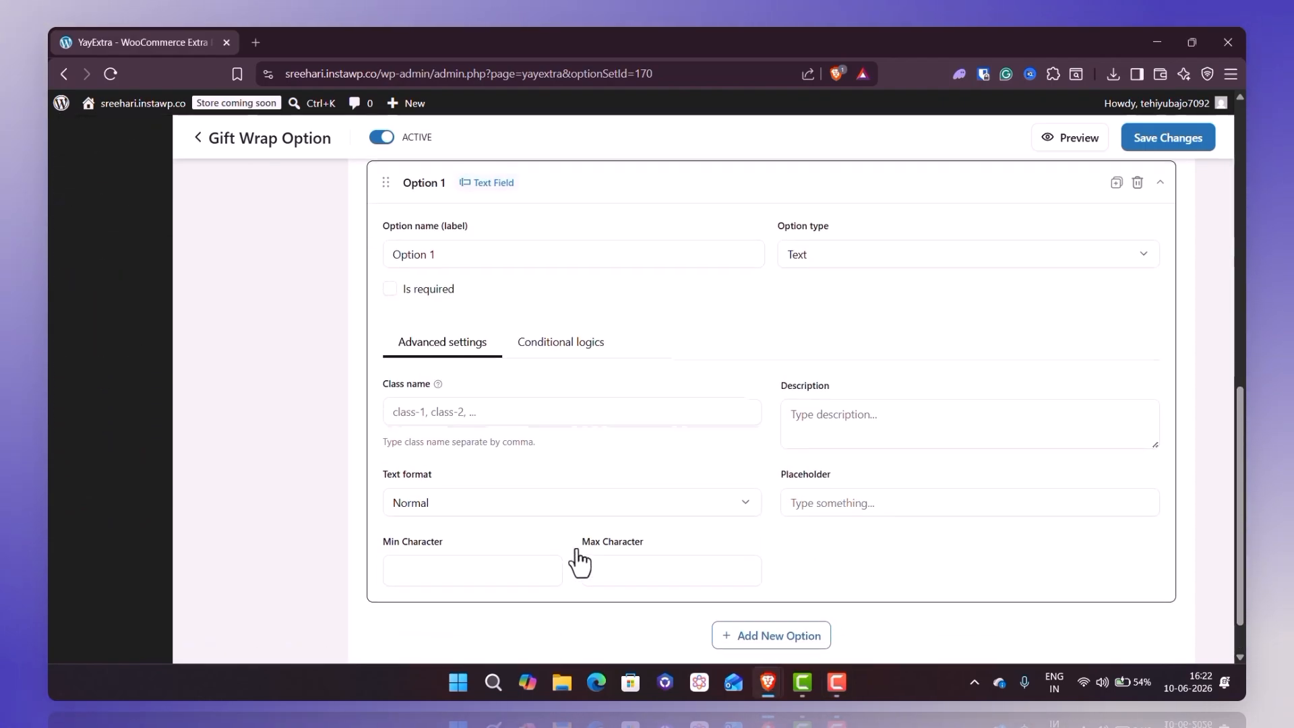
triple_click(455, 243)
text(Choose your gift wrap design)
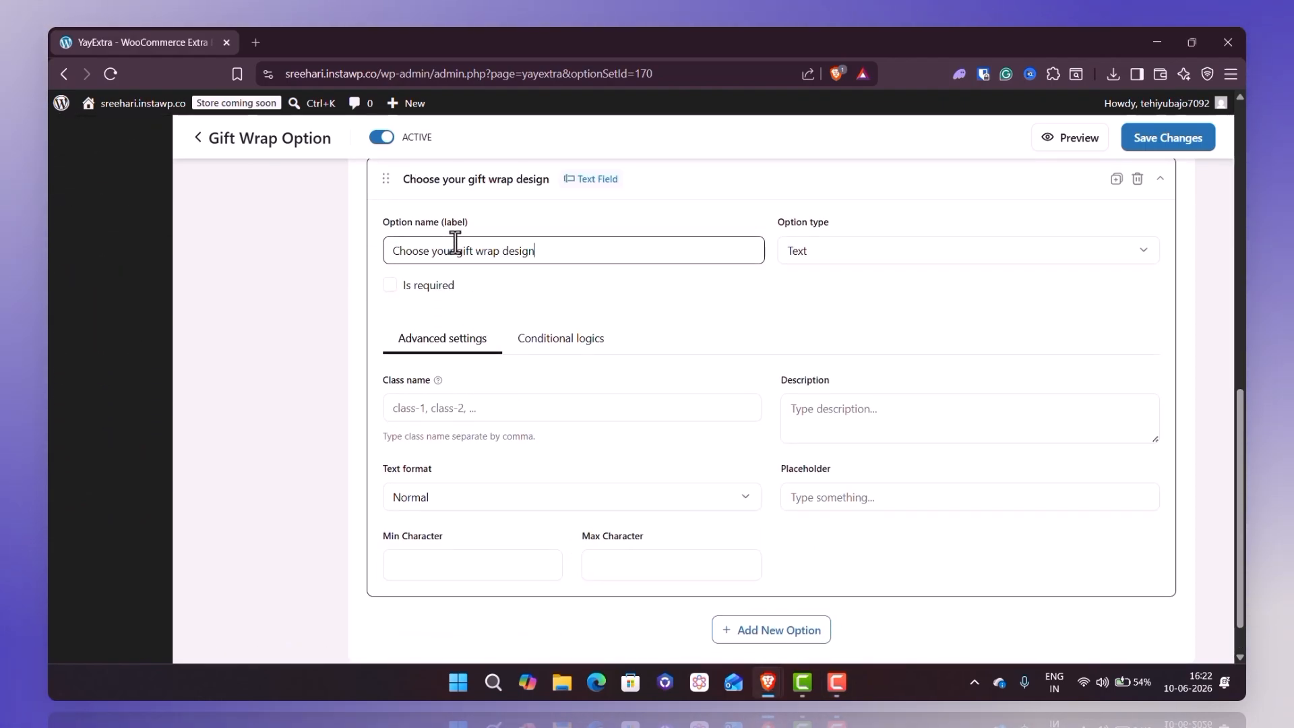
- Make the gift wrap design option a required Swatches type and add a first option value named "Red"
click(830, 261)
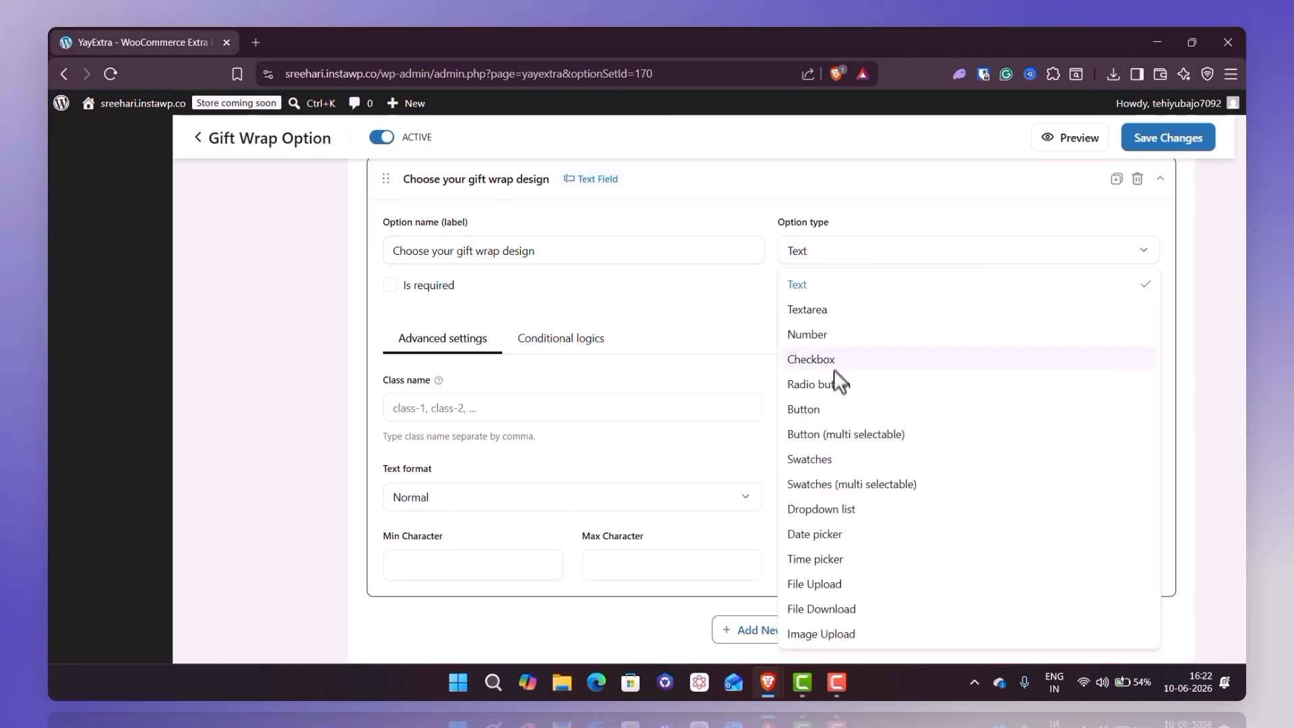
click(831, 469)
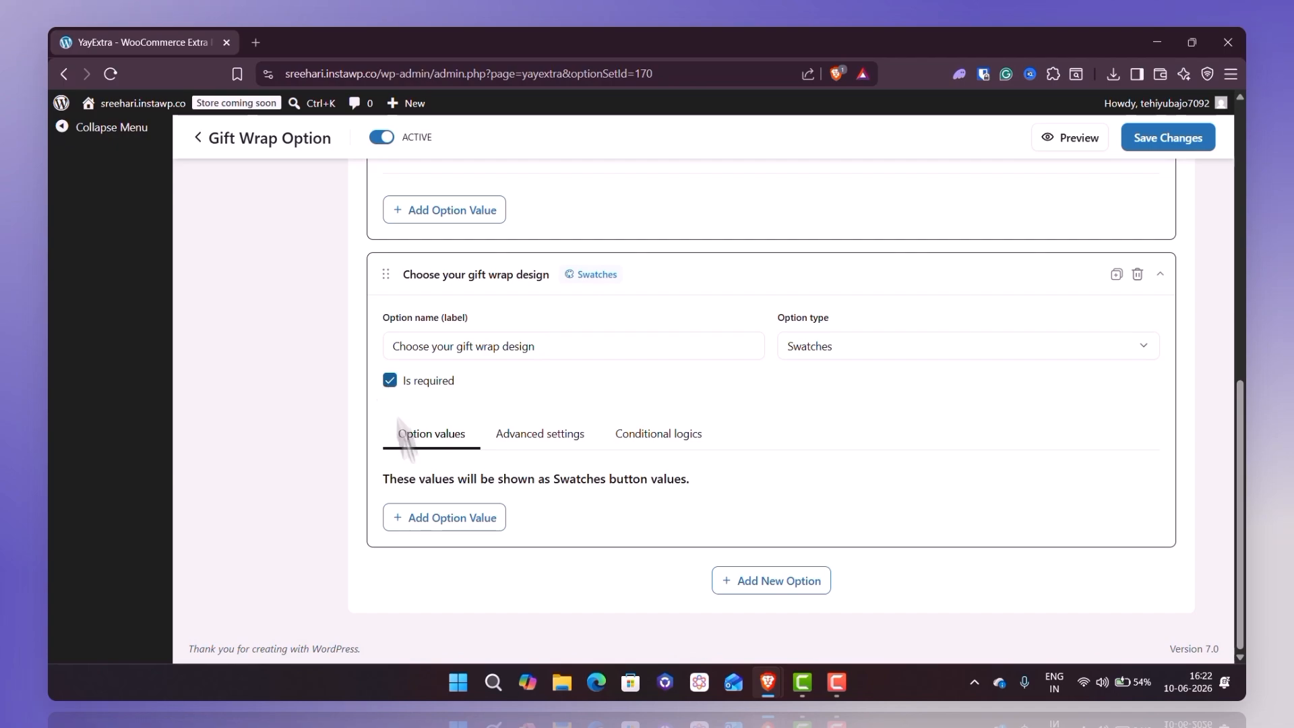
click(443, 517)
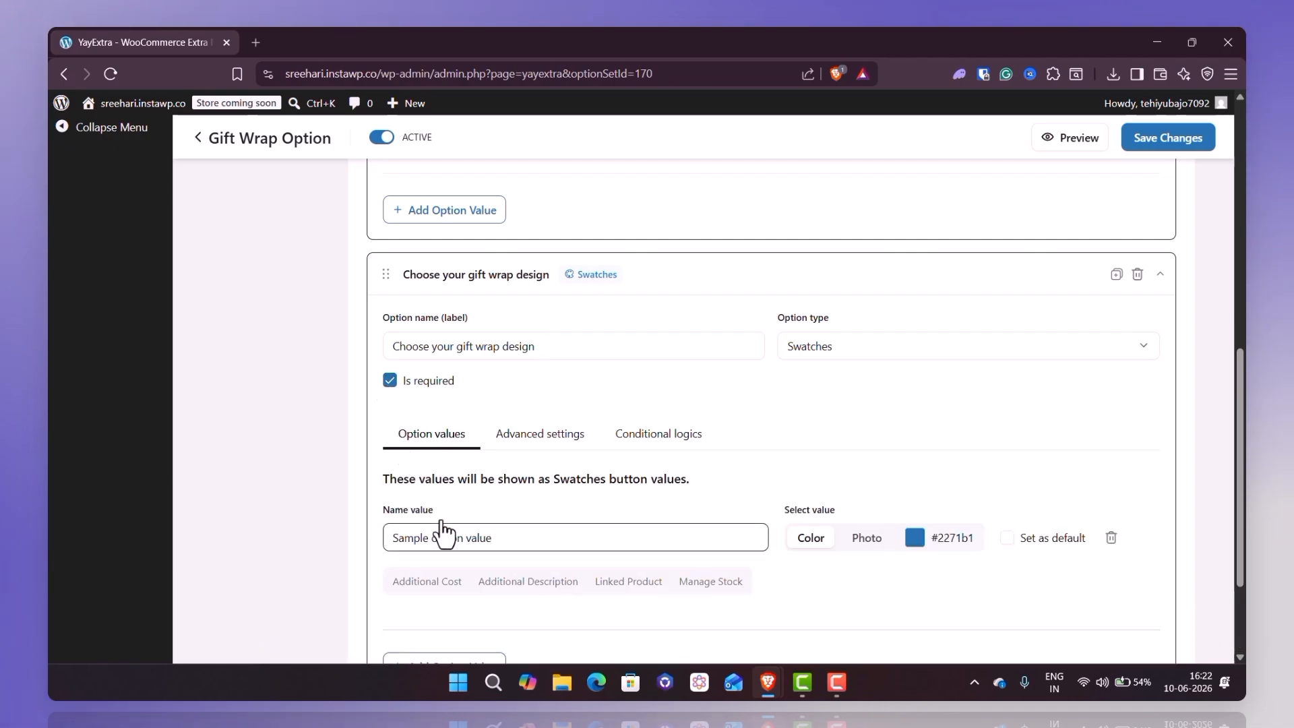
scroll(443, 531, down, 2)
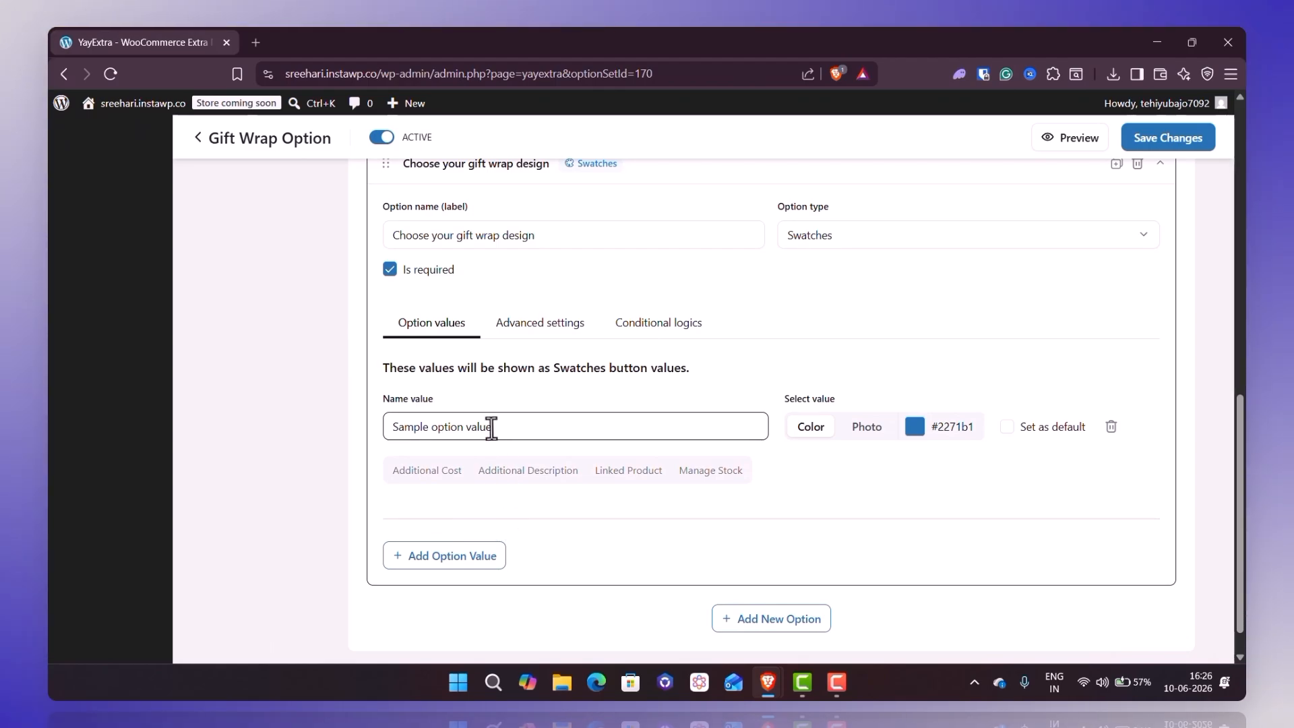
triple_click(490, 426)
text(Red)
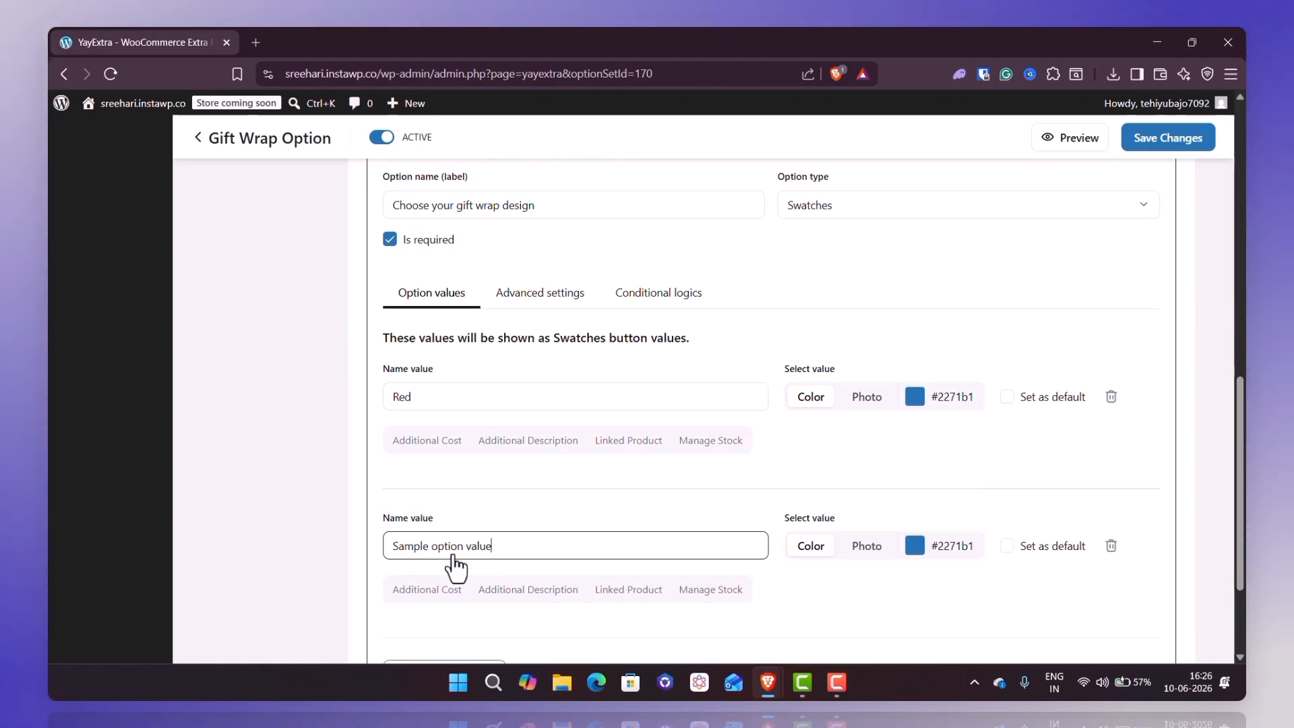
- Add three more swatch values named "Blue", "Yellow" and "Purple" to the gift wrap design option
scroll(453, 556, down, 2)
key(ctrl+a)
text(Blue)
click(453, 558)
scroll(453, 558, down, 2)
key(ctrl+a)
text(Yellow)
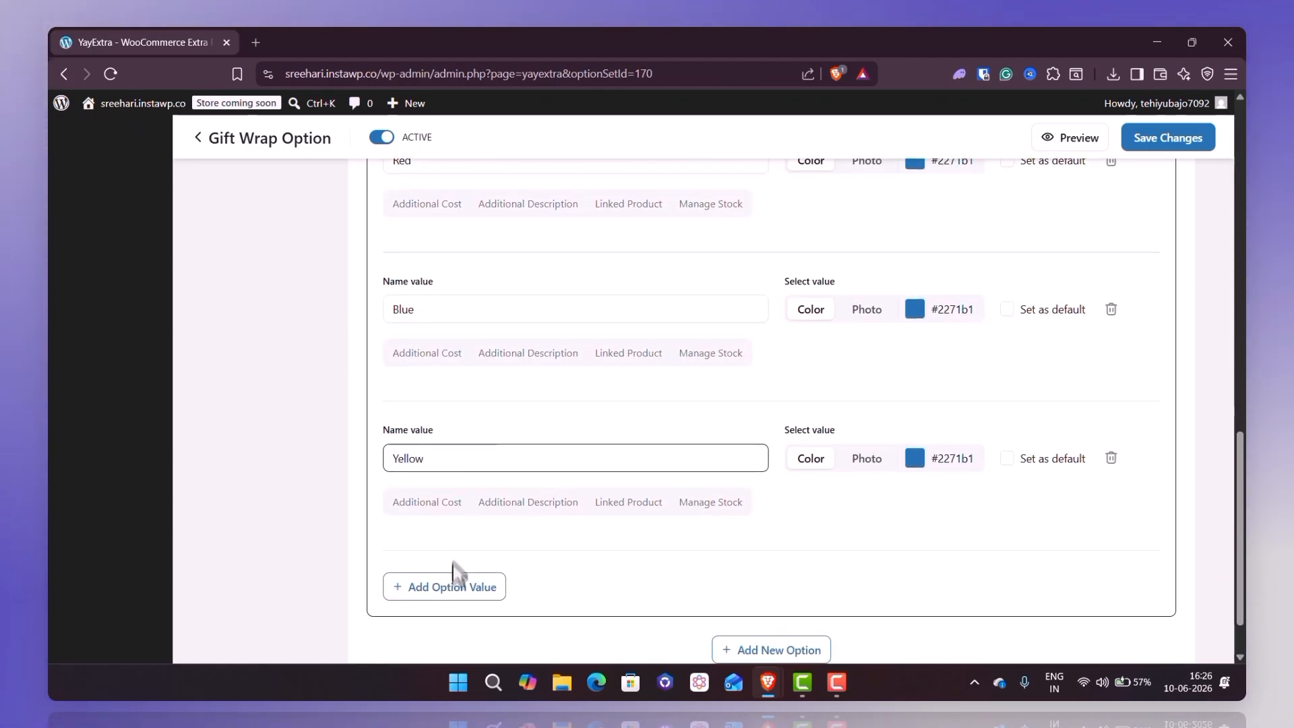
click(453, 581)
key(ctrl+a)
text(Purple)
scroll(454, 589, down, 3)
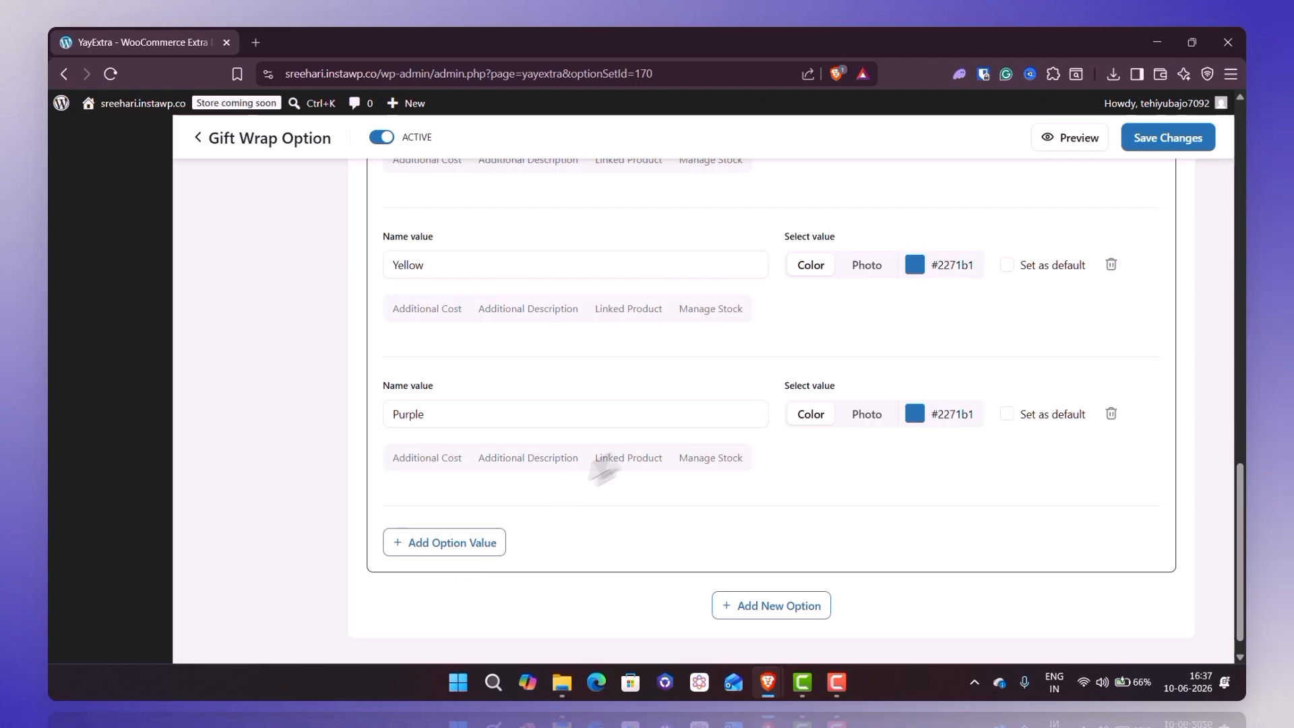
- Switch the Purple swatch to a photo and upload purple.jpg from the computer as its image
click(870, 416)
click(938, 423)
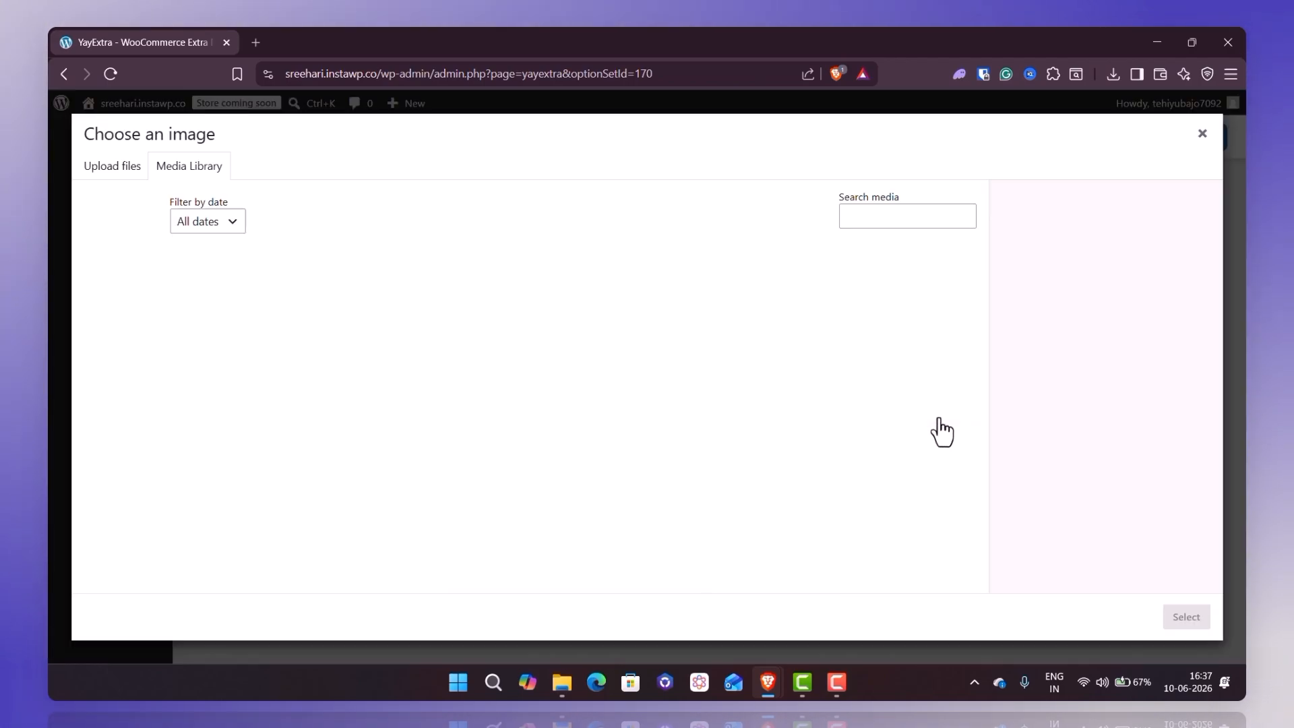
click(561, 682)
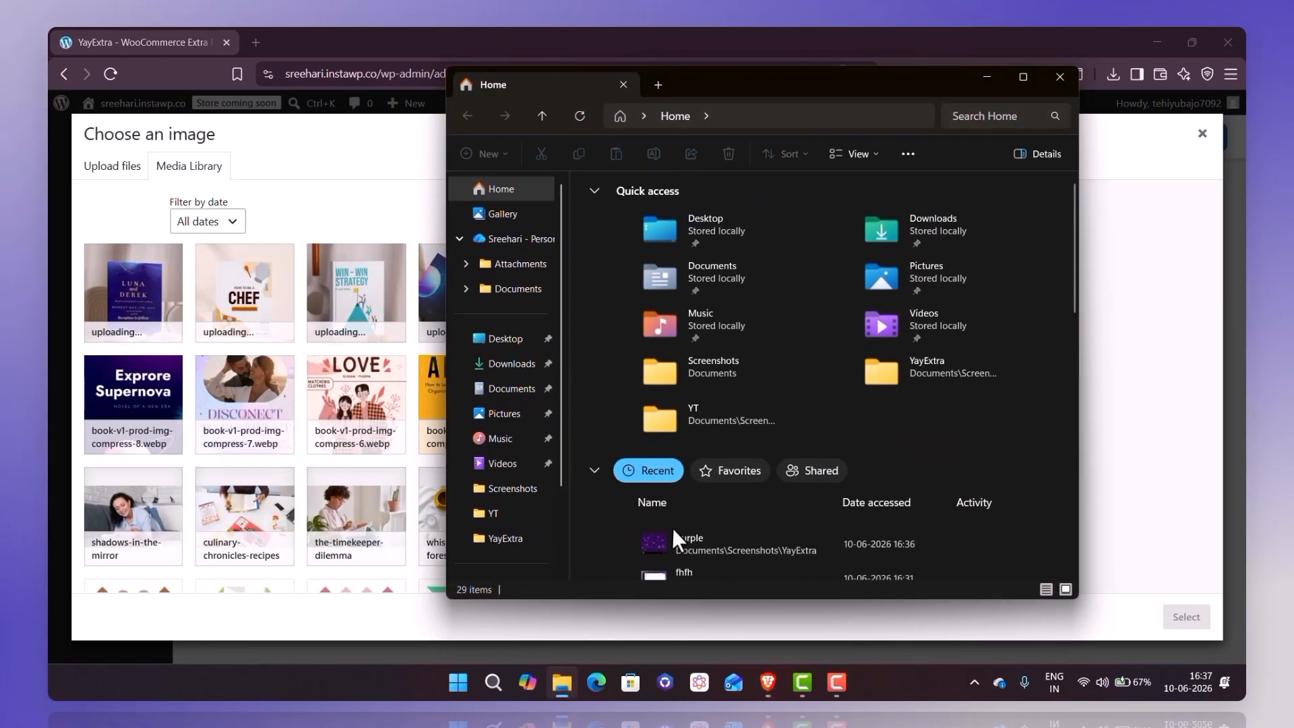
drag(676, 548, 322, 549)
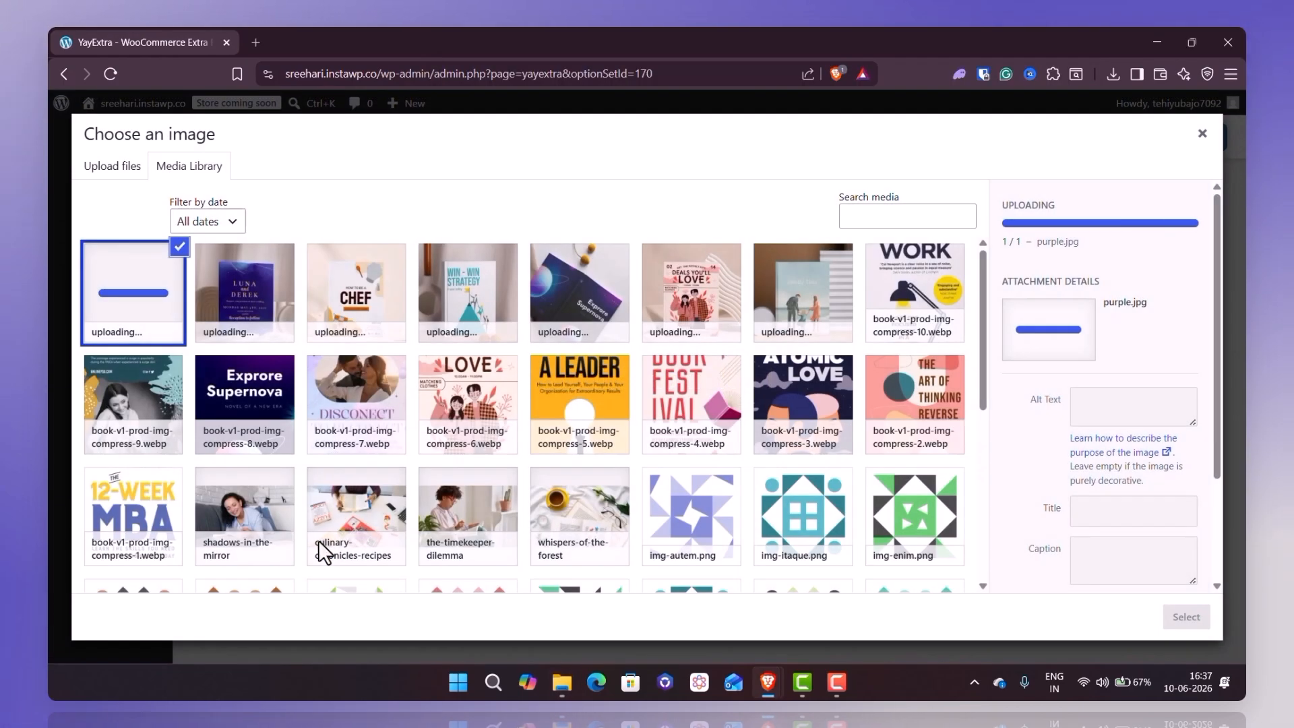
click(1181, 616)
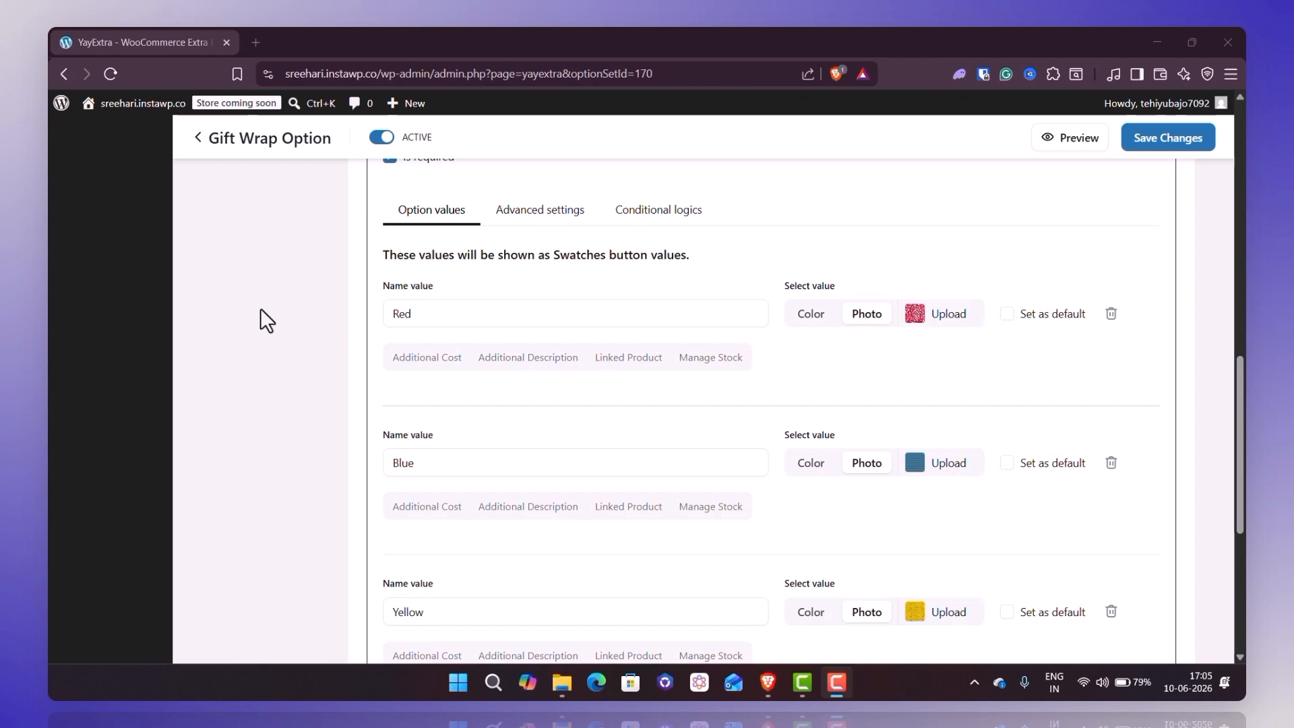
- Enable an additional cost for the Red swatch and set it to a fixed amount of 3
scroll(261, 310, down, 3)
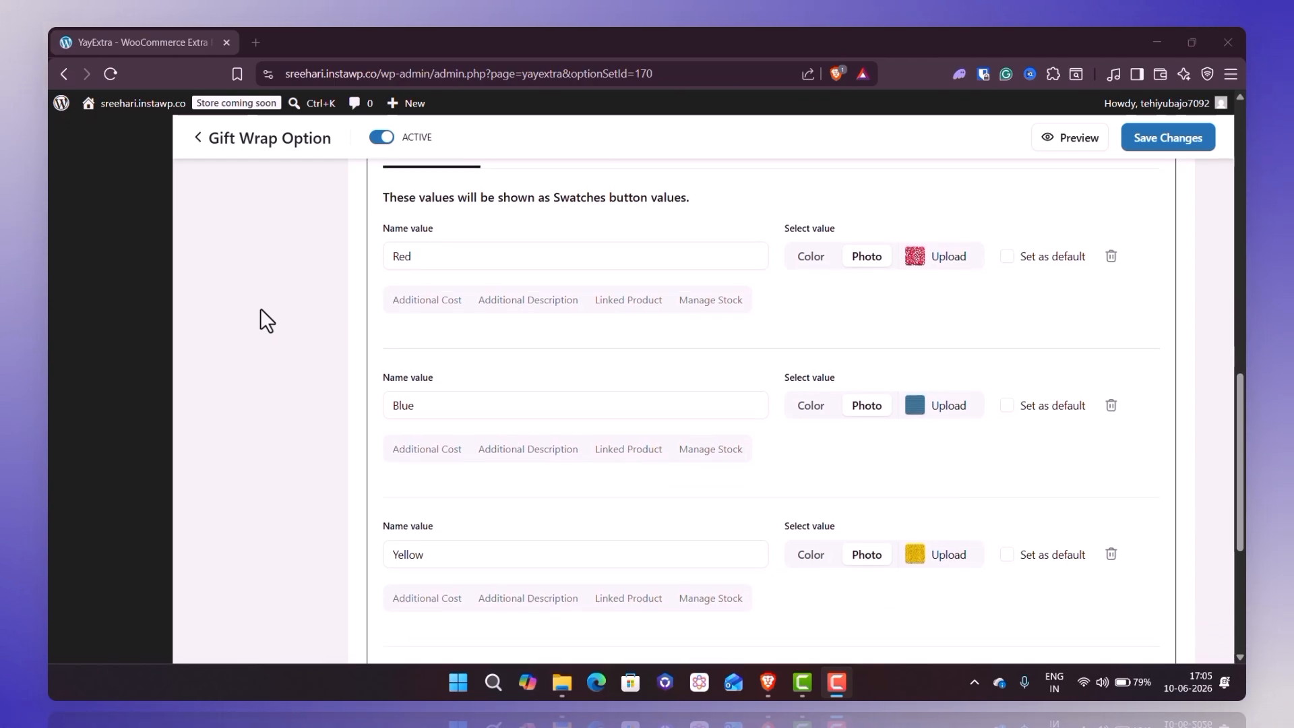
scroll(260, 309, down, 1)
scroll(260, 309, up, 4)
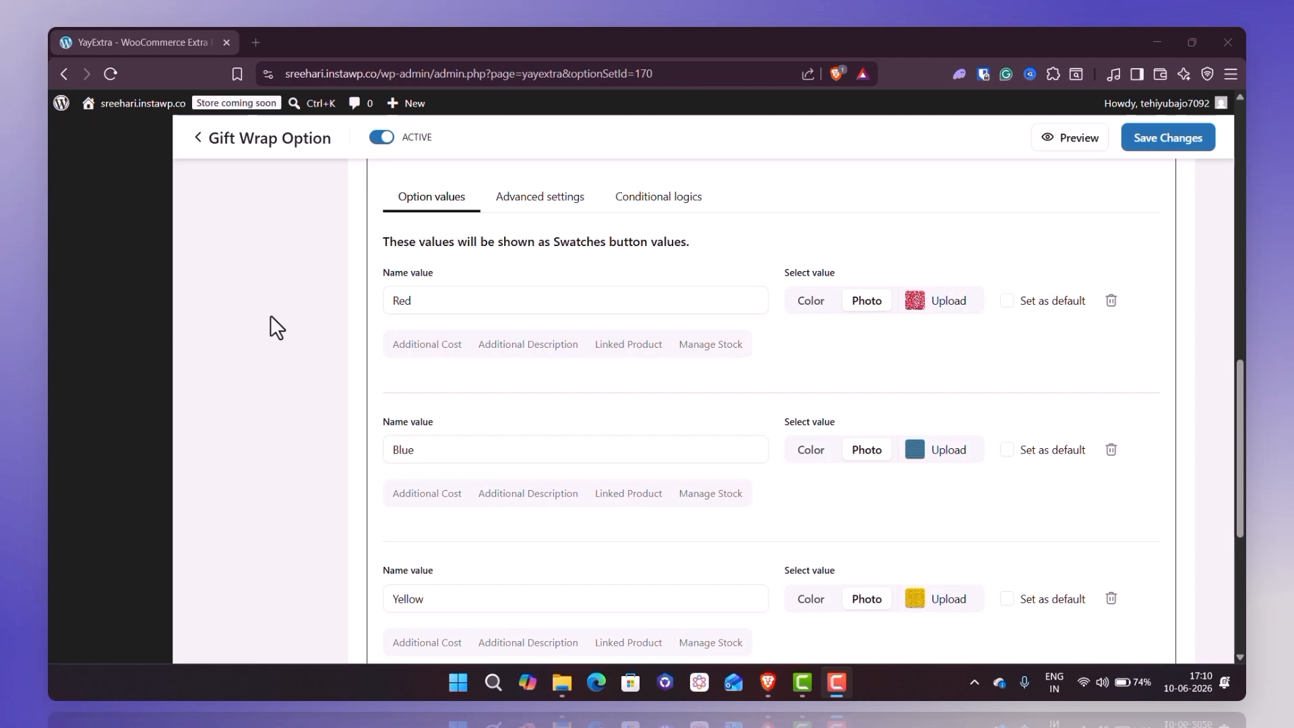
click(421, 345)
click(395, 376)
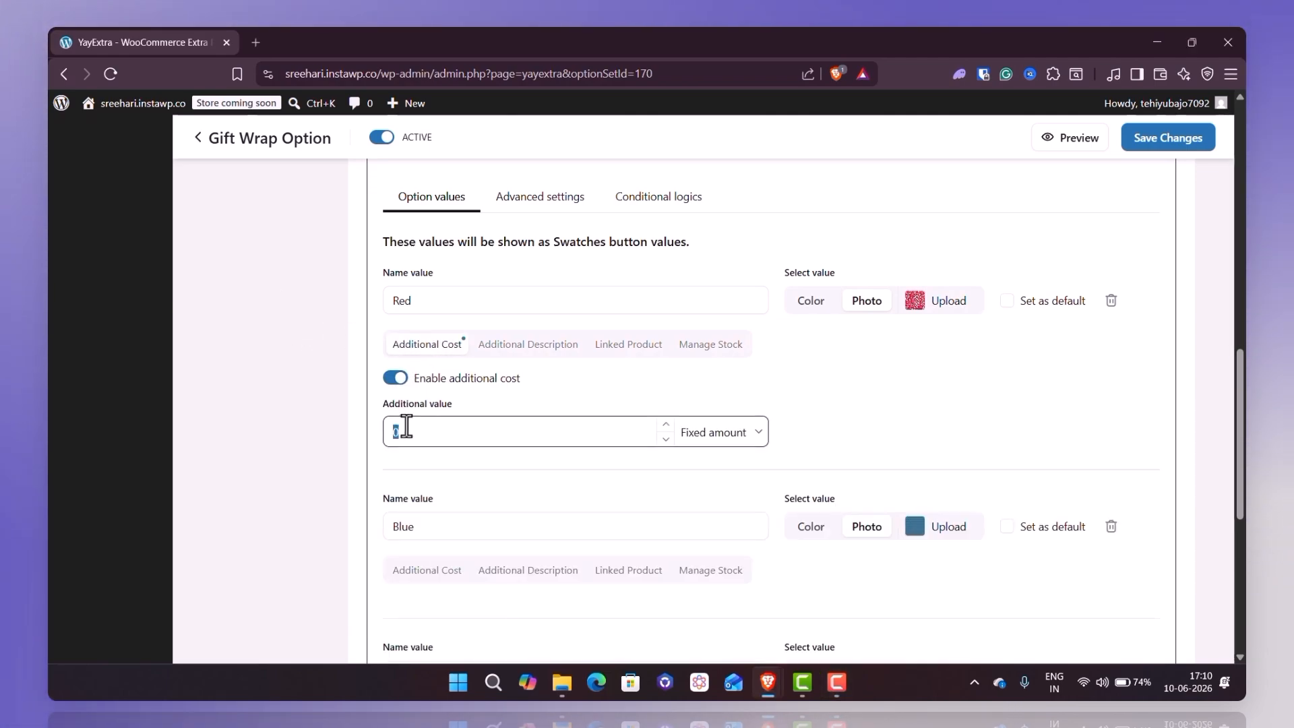
click(404, 426)
text(3)
- Enable an additional cost for the Blue swatch with a fixed amount of 3
scroll(407, 426, down, 1)
scroll(406, 425, down, 2)
click(425, 415)
click(395, 446)
click(418, 503)
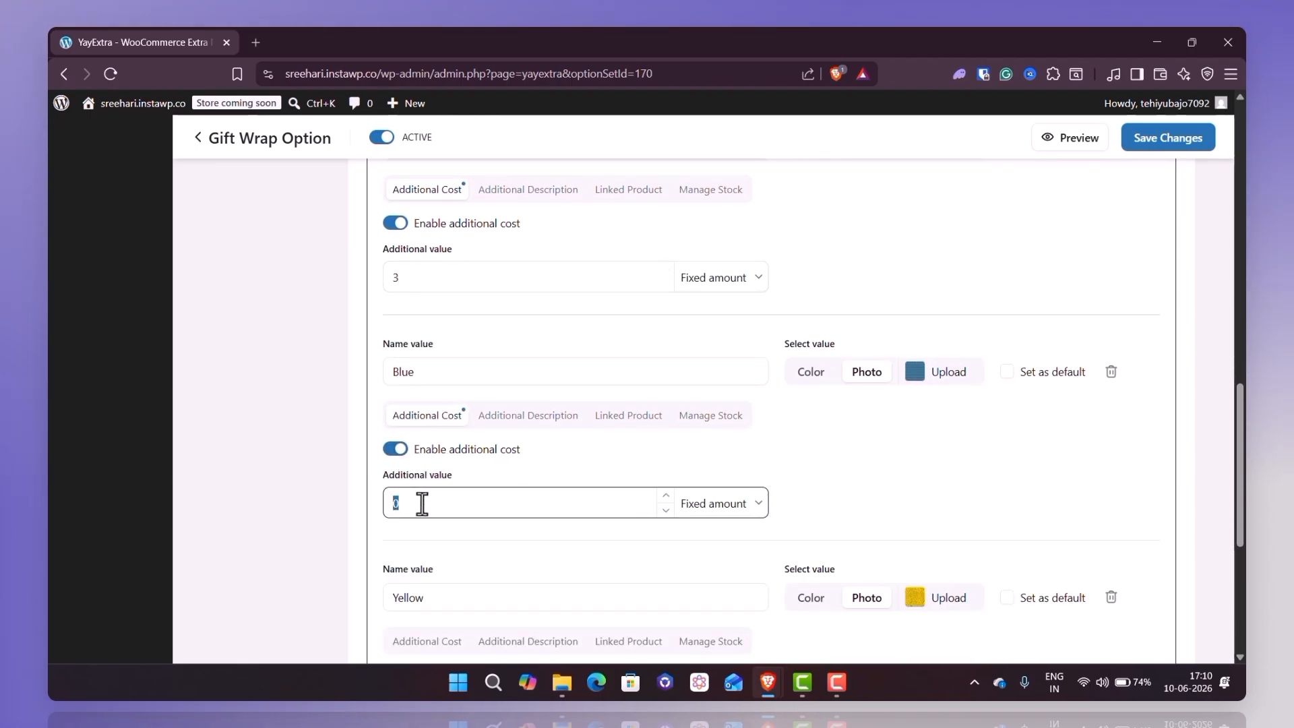
- Enable an additional cost for the Yellow swatch with a fixed amount of 3
scroll(418, 502, down, 6)
click(408, 286)
click(395, 317)
click(410, 372)
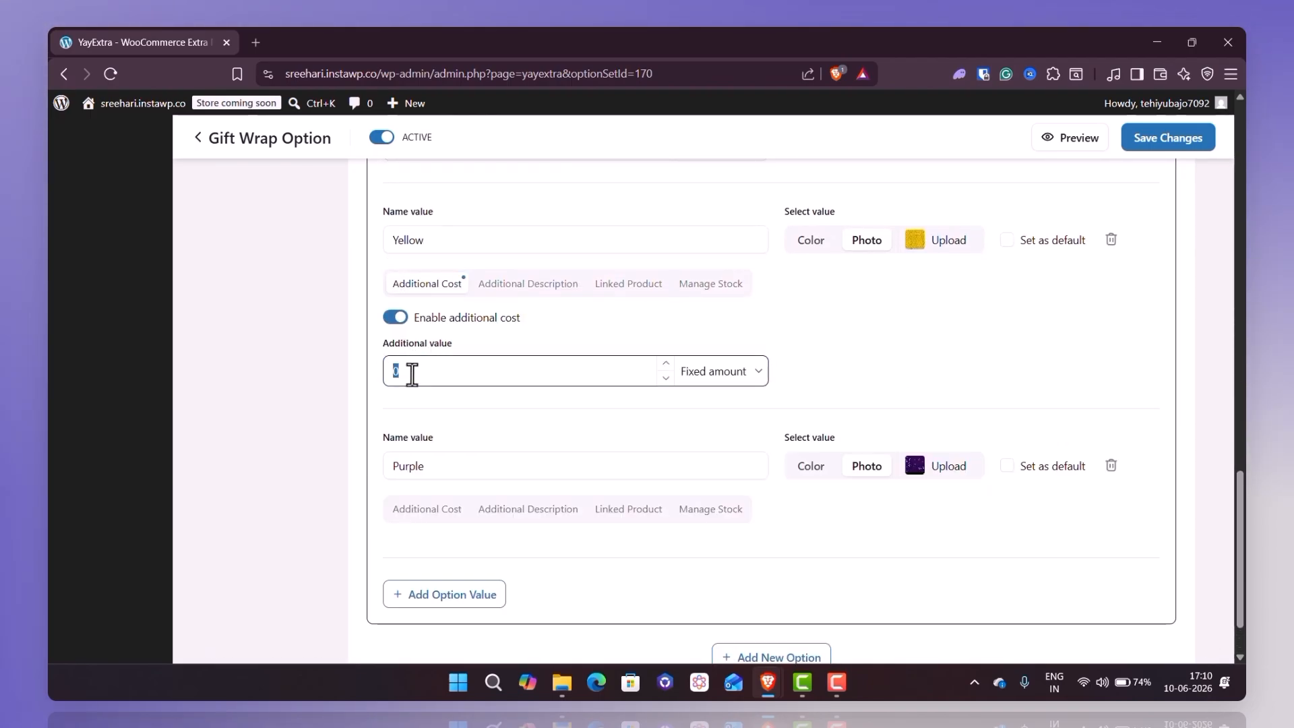
text(3)
- Enable an additional cost for the Purple swatch with a fixed amount of 3
scroll(410, 373, down, 1)
click(427, 432)
click(395, 466)
click(404, 518)
text(3)
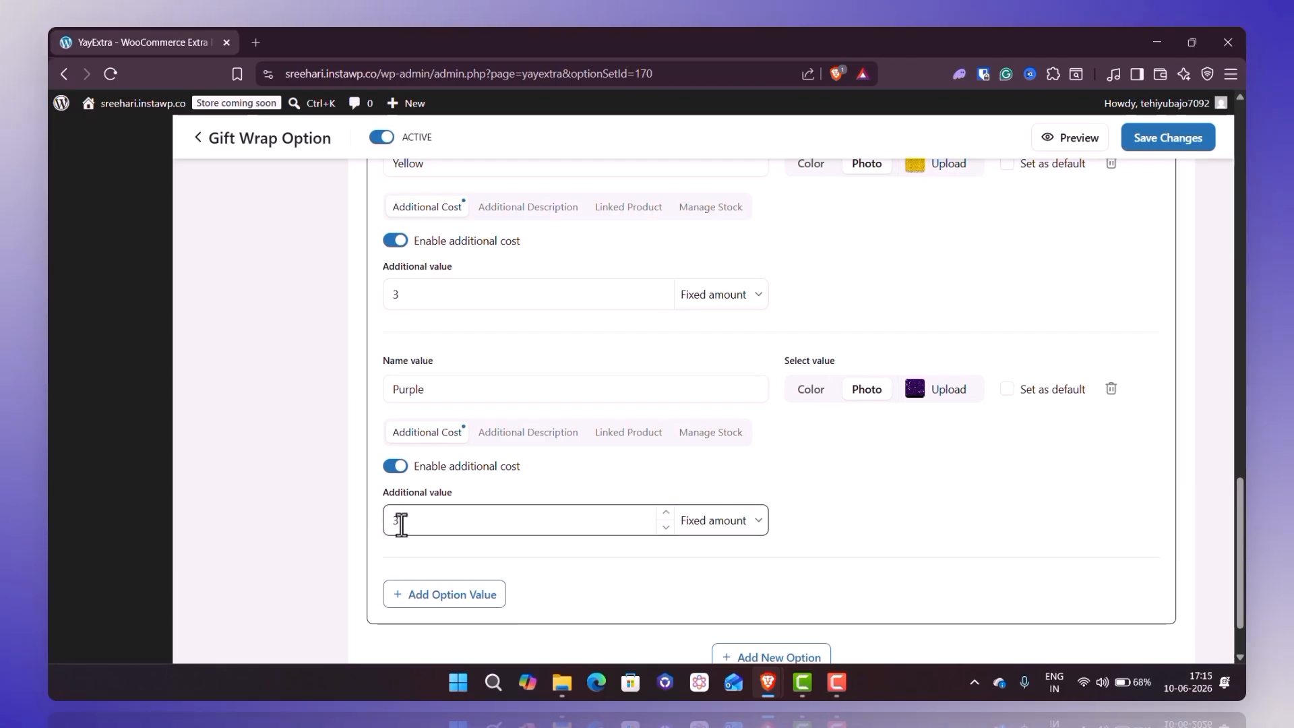
- Review the advanced settings of the gift wrap design option, such as swatch shape, direction, zooming and tooltip
scroll(401, 524, up, 10)
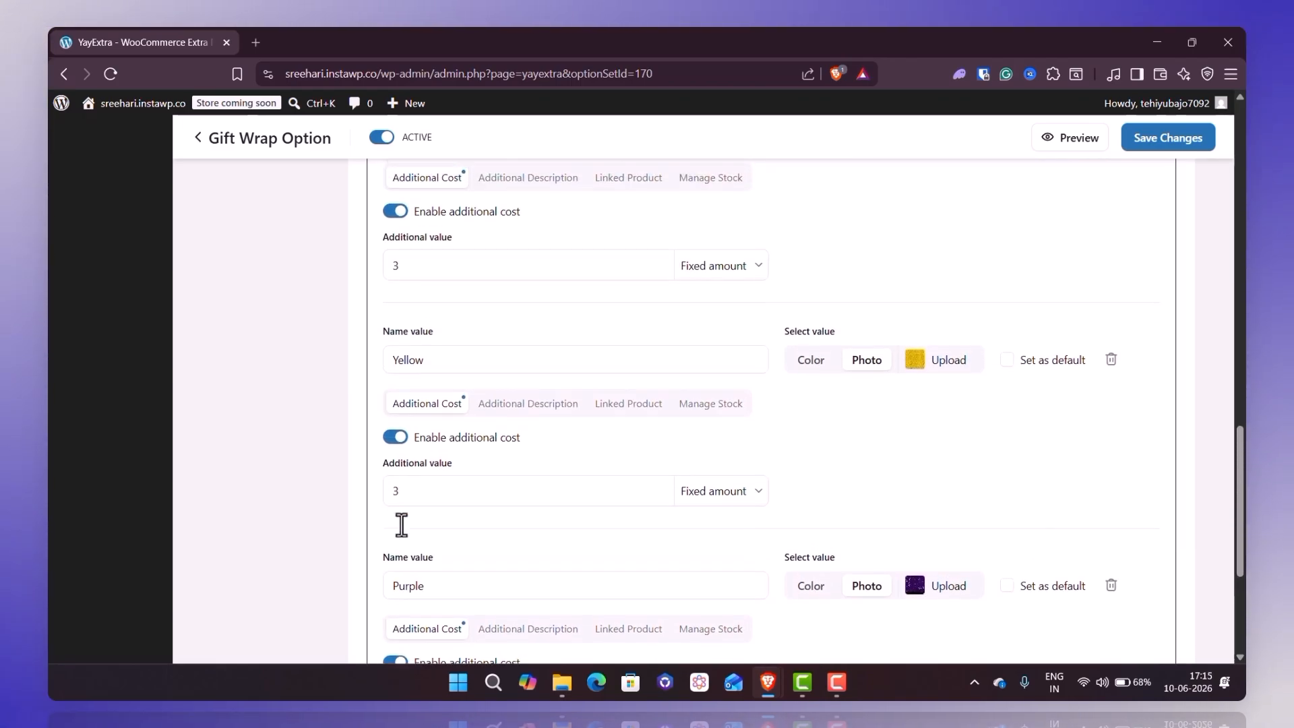
scroll(401, 524, up, 2)
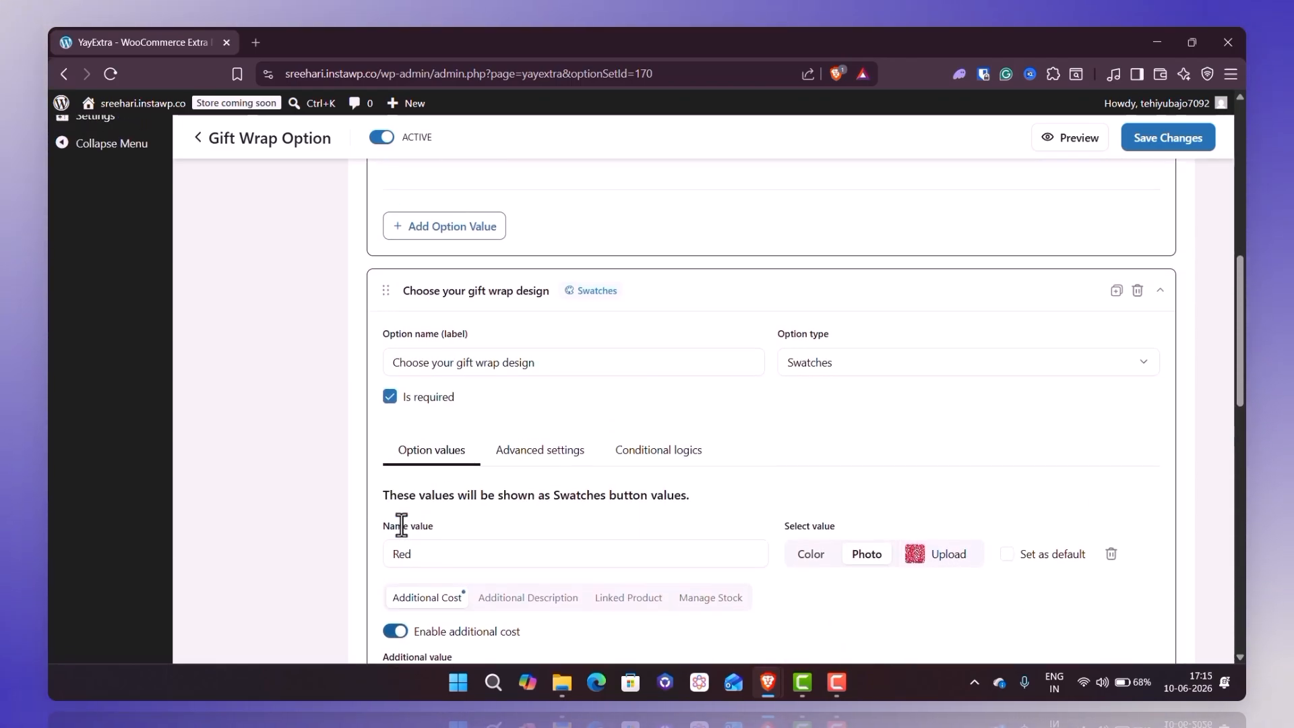
click(520, 455)
scroll(522, 465, down, 3)
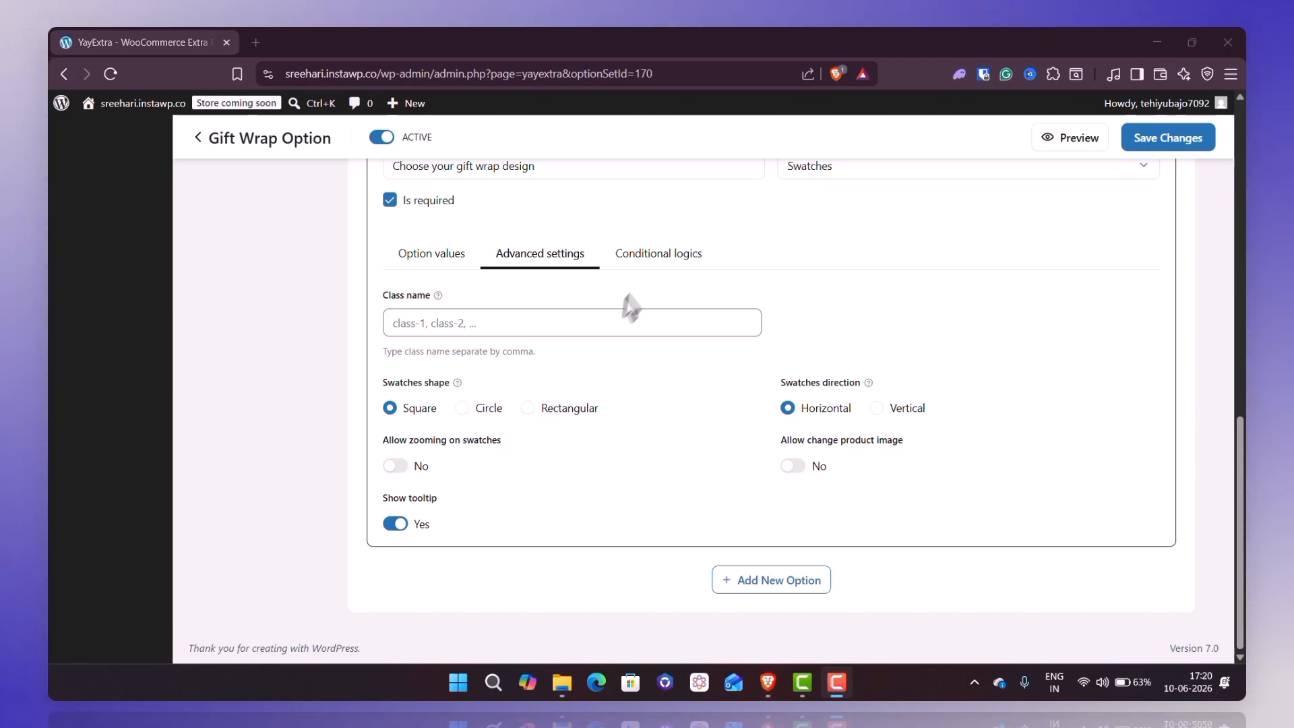
- Add a logic condition that displays the design option when the gift wrap question is Yes
click(657, 256)
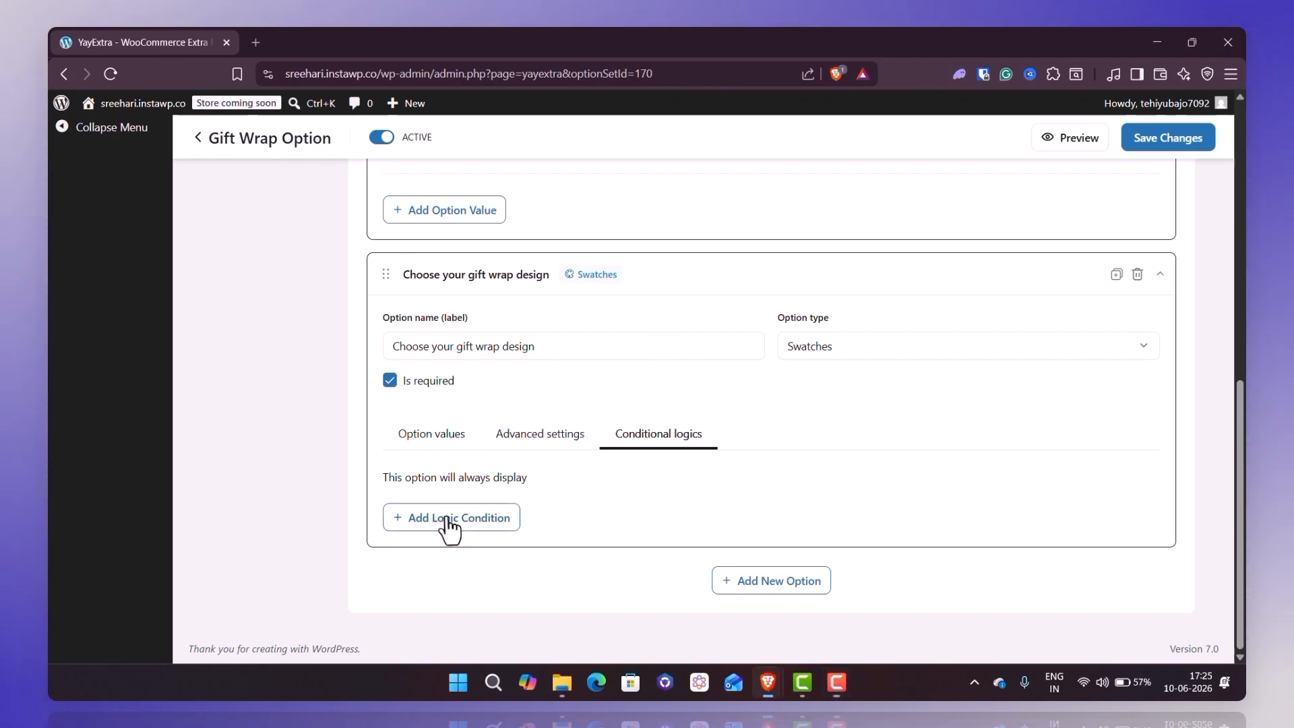
click(446, 518)
scroll(452, 516, down, 1)
click(476, 471)
click(476, 471)
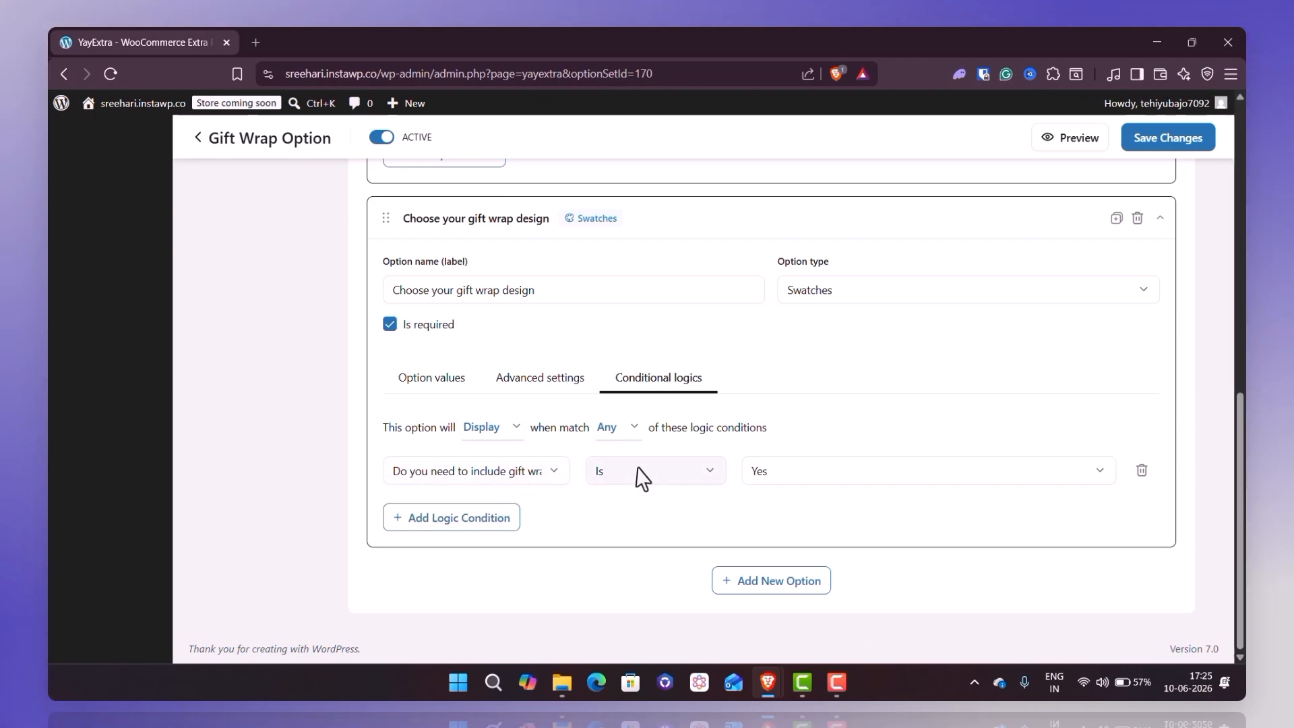
click(760, 479)
click(760, 479)
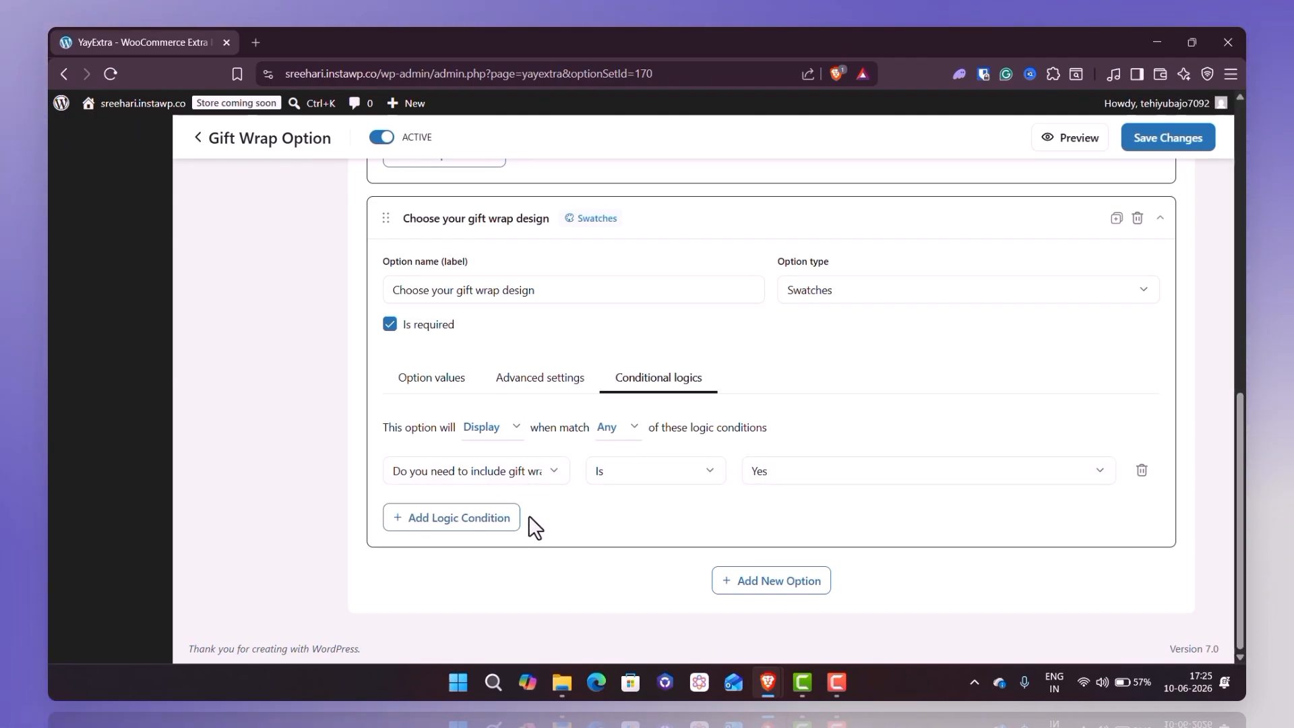
- Check the option set's actions and open its product assignment settings
scroll(528, 515, up, 10)
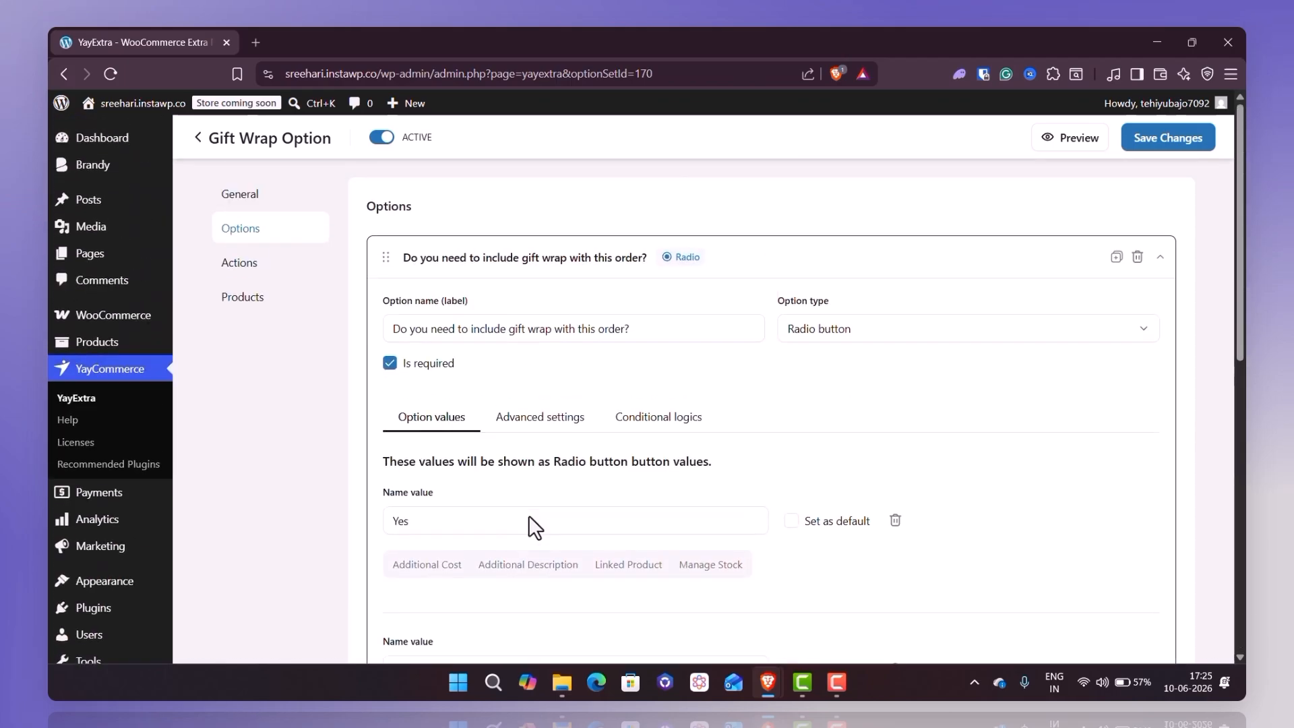
click(251, 273)
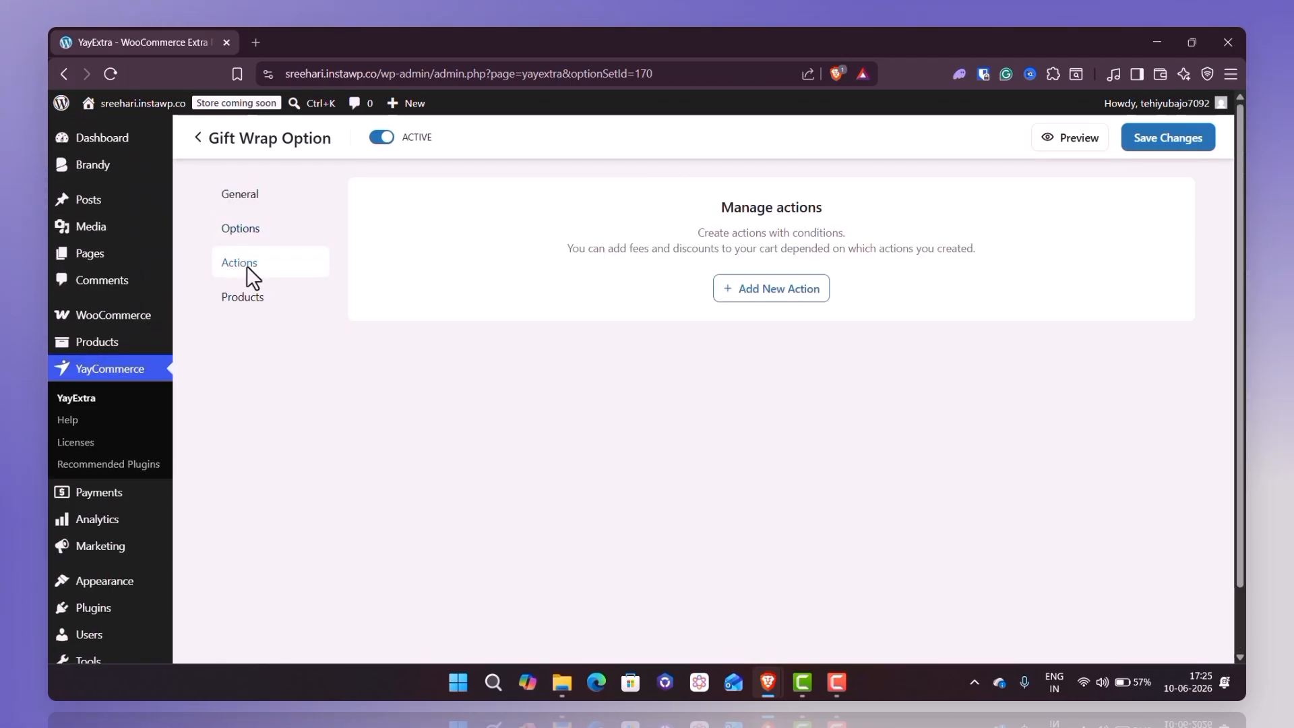
click(256, 300)
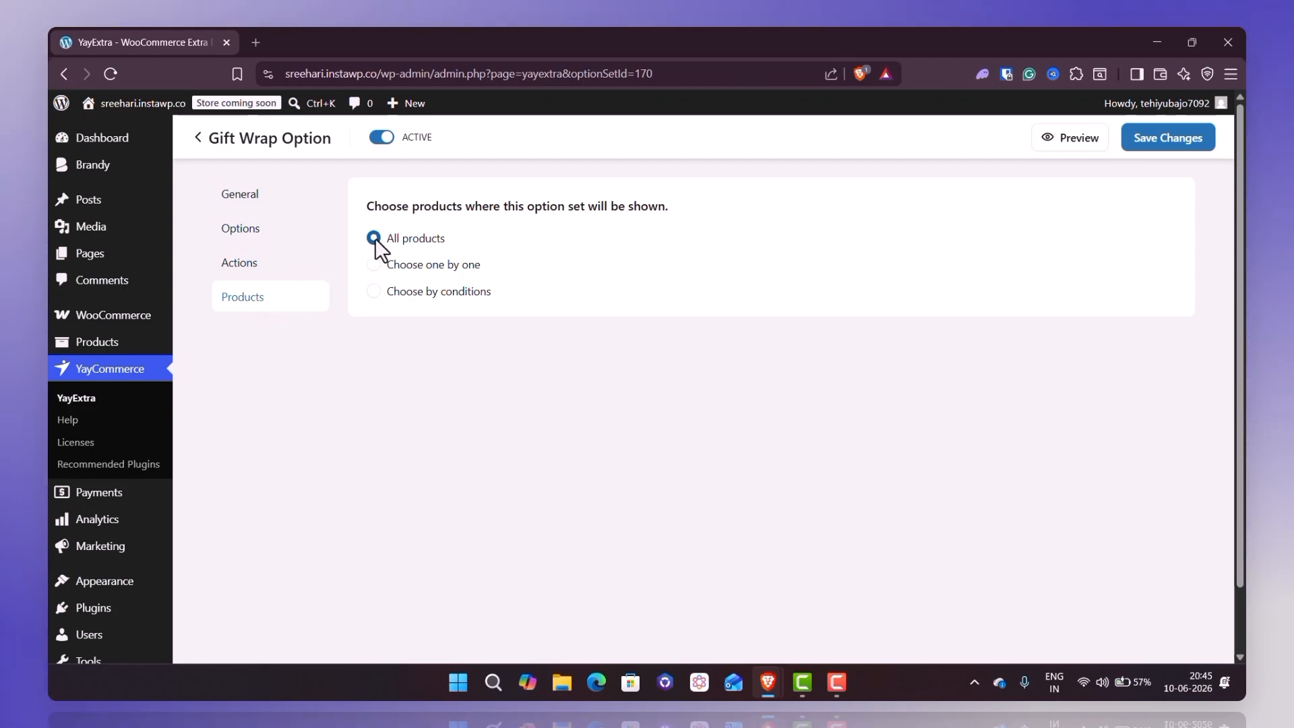
- Try choosing products one by one, selecting "A mind of a leader", "Atomic love" and "Book festival your life"
click(374, 264)
scroll(383, 283, down, 2)
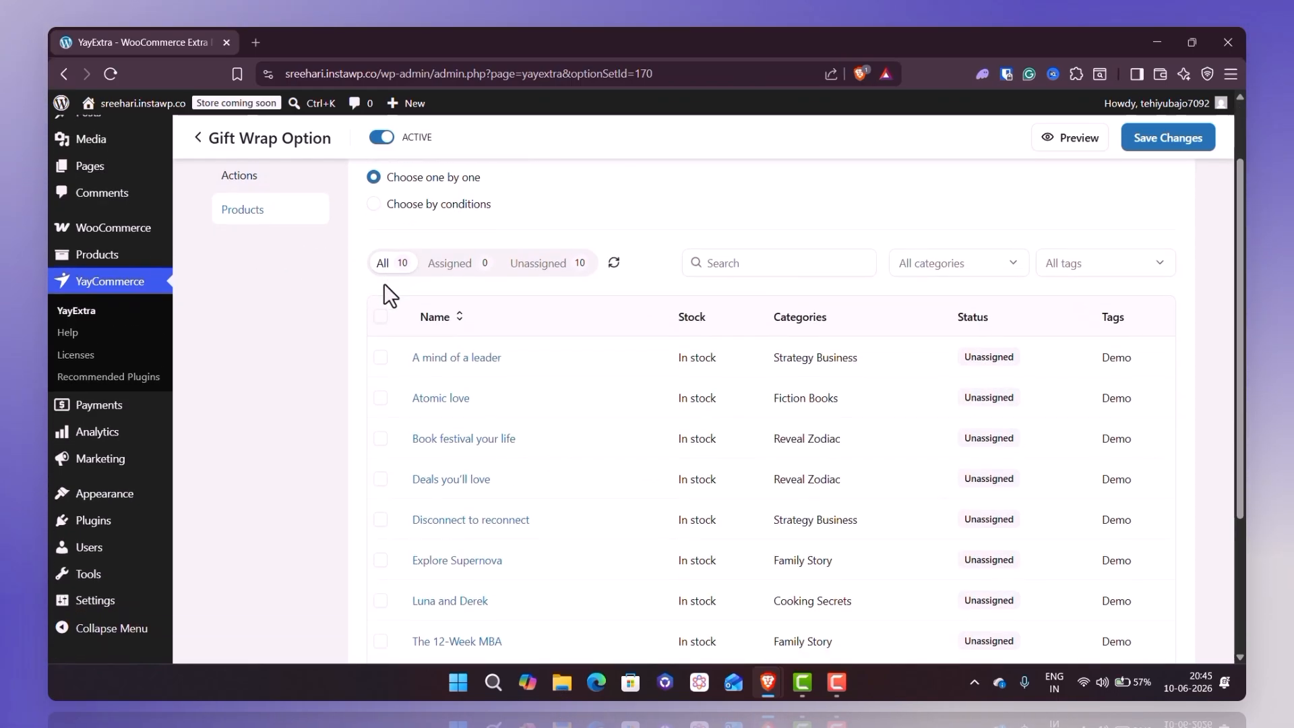
click(378, 322)
click(379, 358)
scroll(378, 364, down, 1)
click(379, 335)
scroll(427, 476, up, 3)
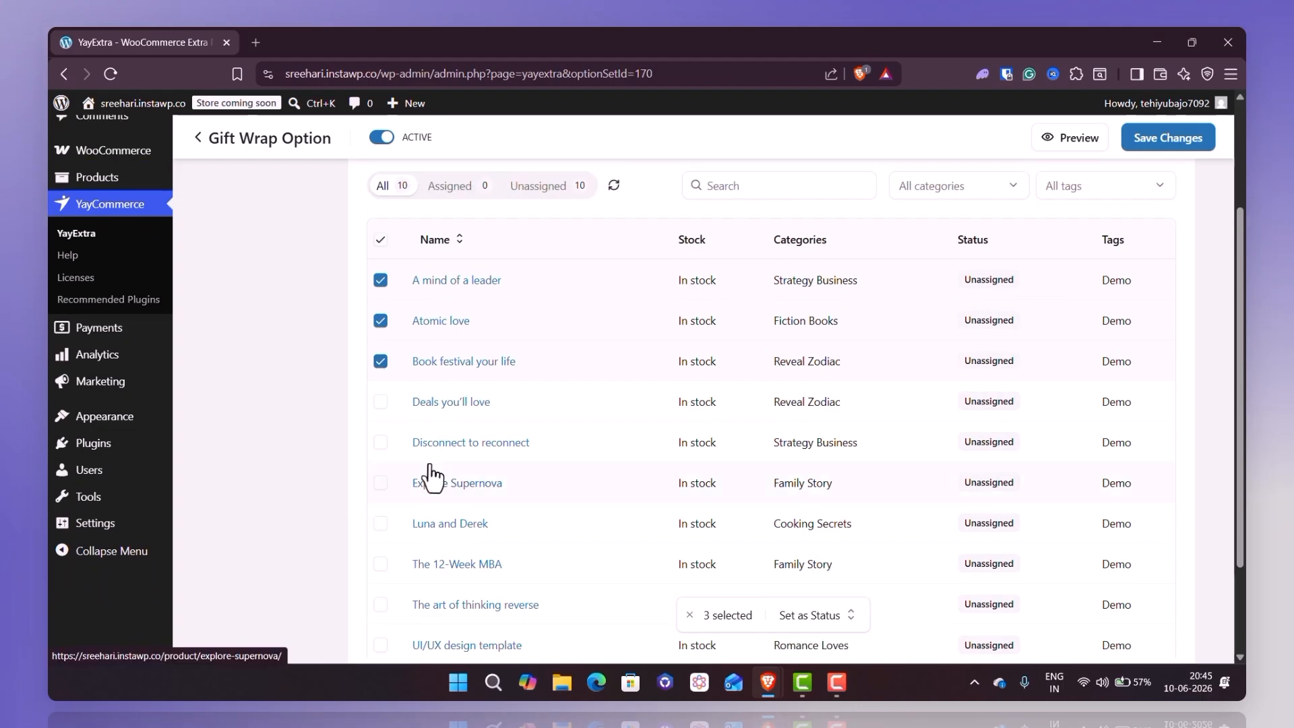
- Try choosing products by conditions, with the product category being one of Fiction Books
click(371, 294)
click(487, 399)
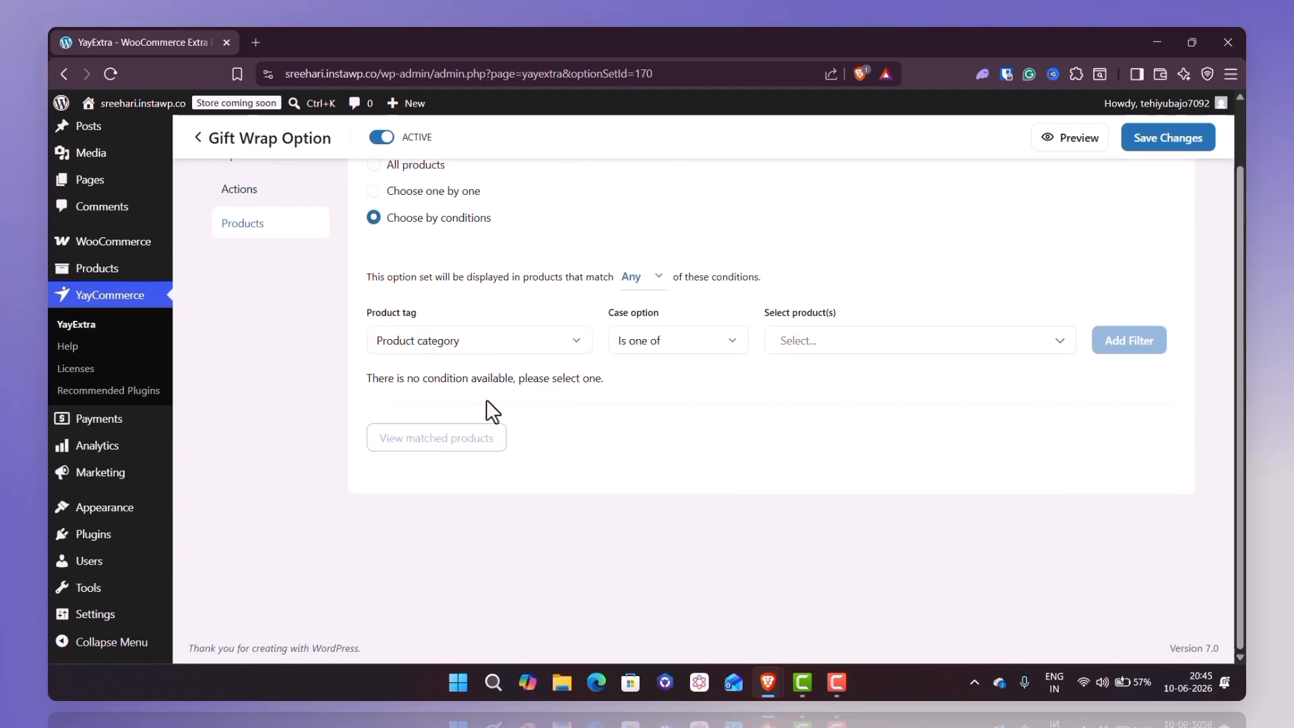
click(834, 341)
text(book)
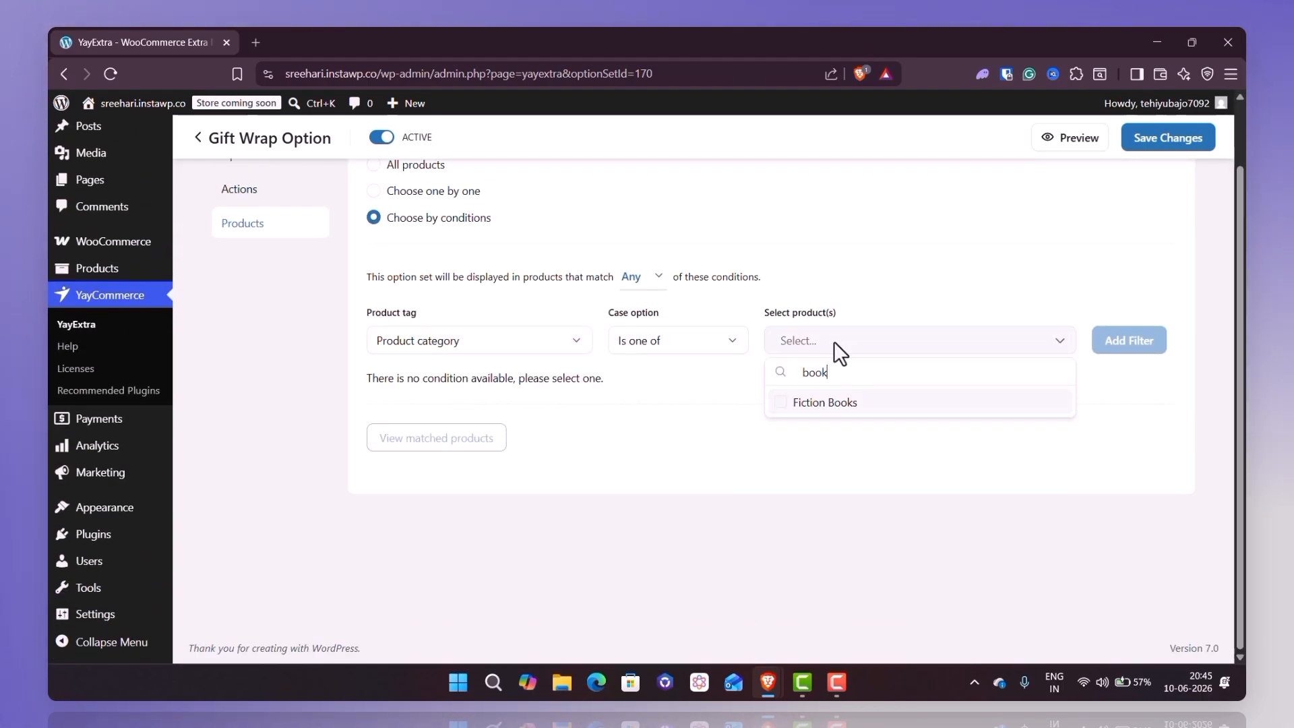
click(814, 405)
- Assign the gift wrap option set to all products and save the changes
scroll(852, 370, up, 1)
click(373, 239)
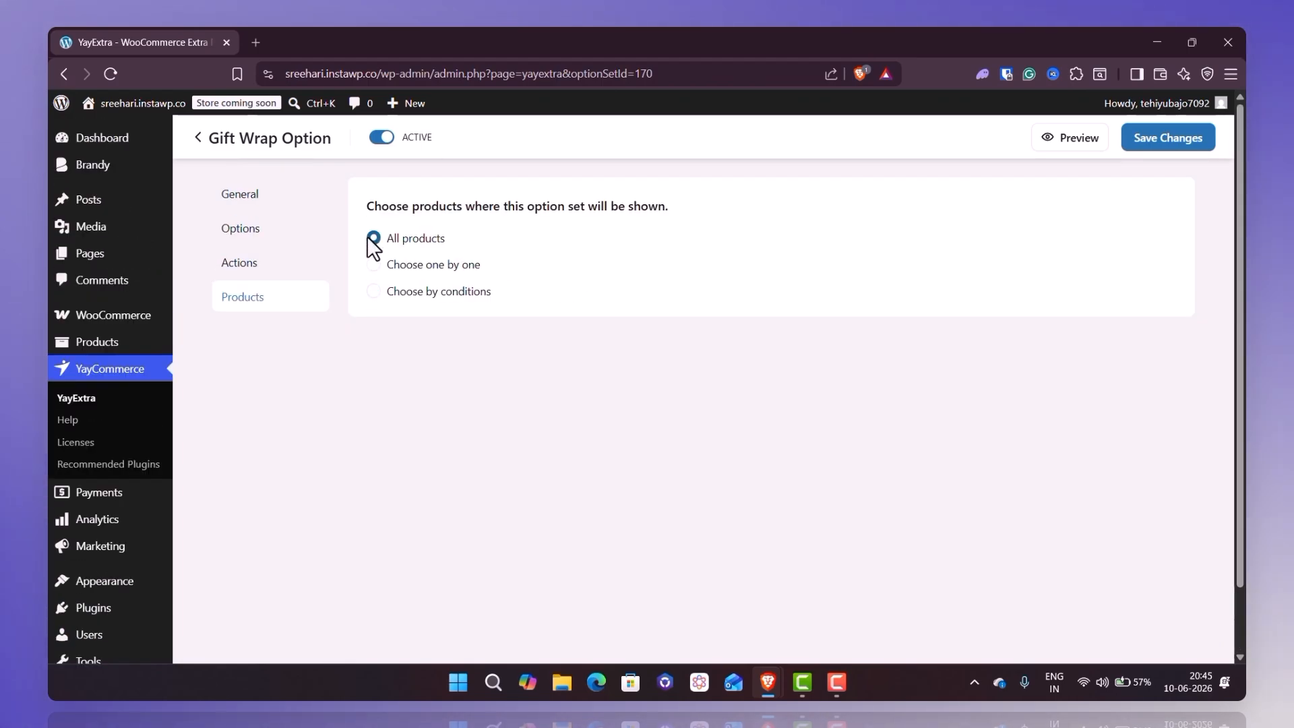
click(1188, 138)
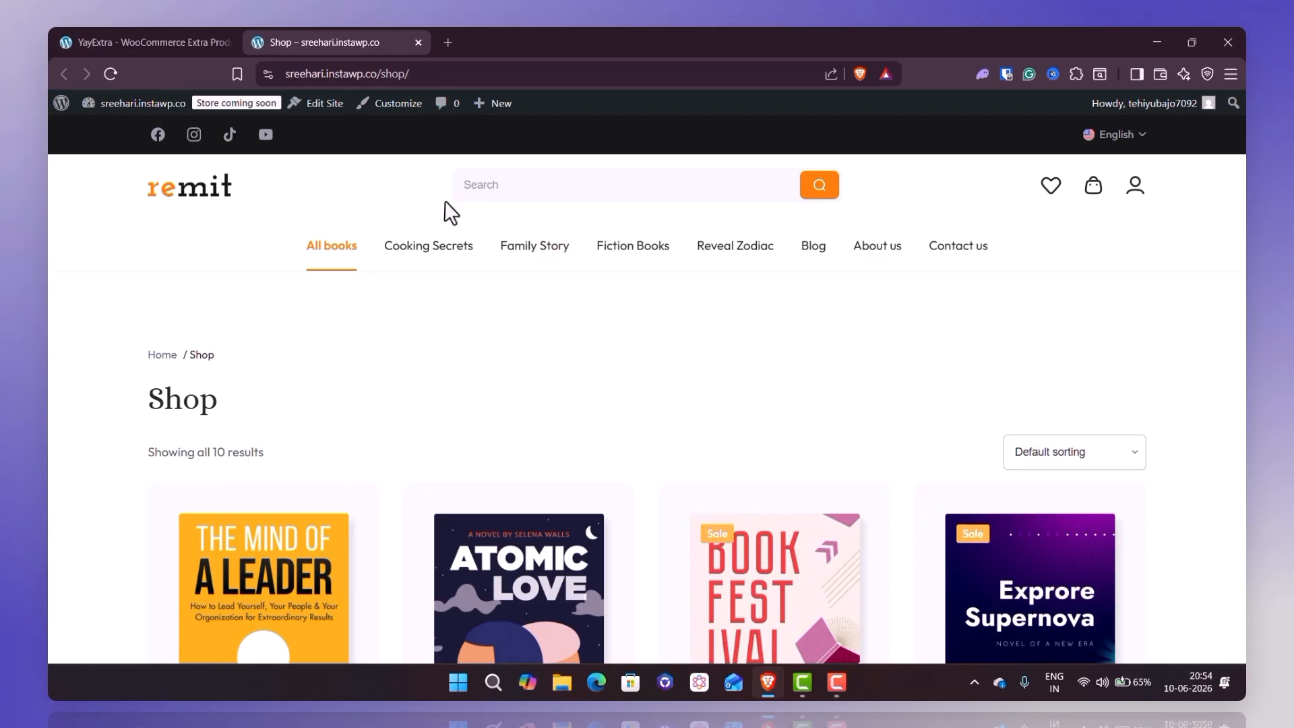
- Test the gift wrap question on the "A mind of a leader" product page, trying No and ending on Yes
scroll(445, 200, down, 5)
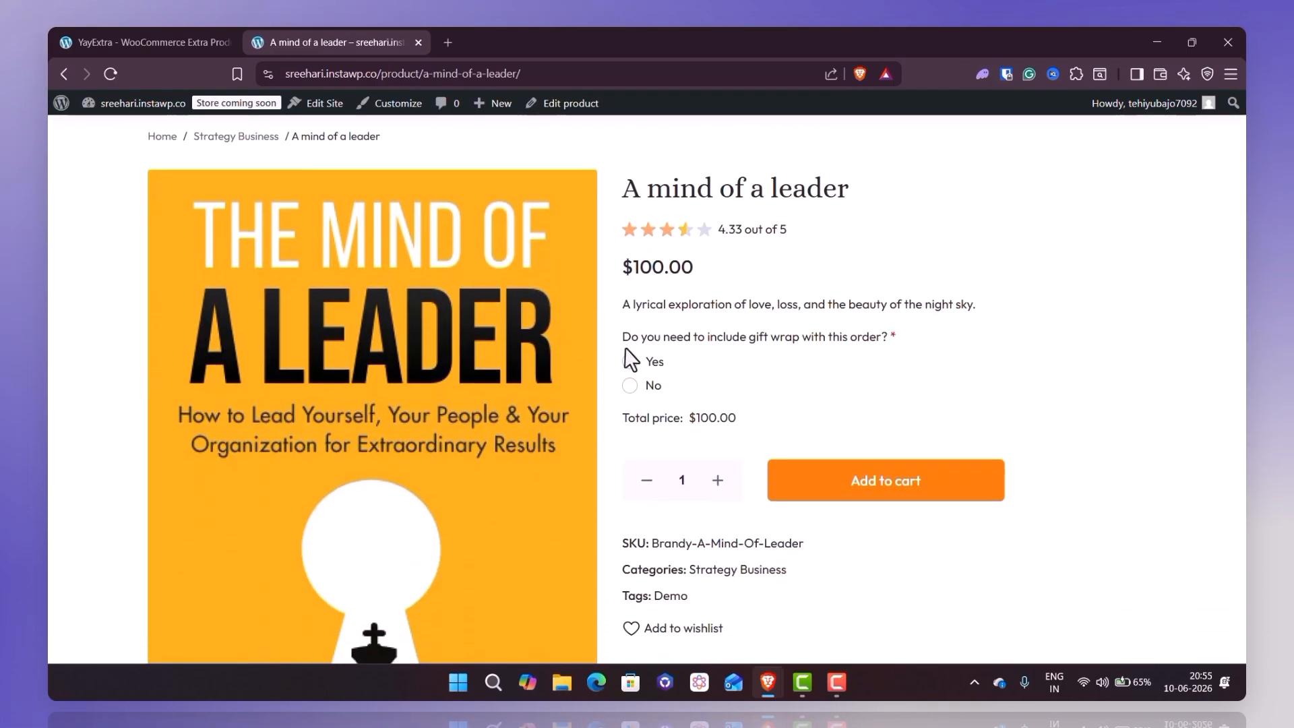
scroll(624, 348, down, 1)
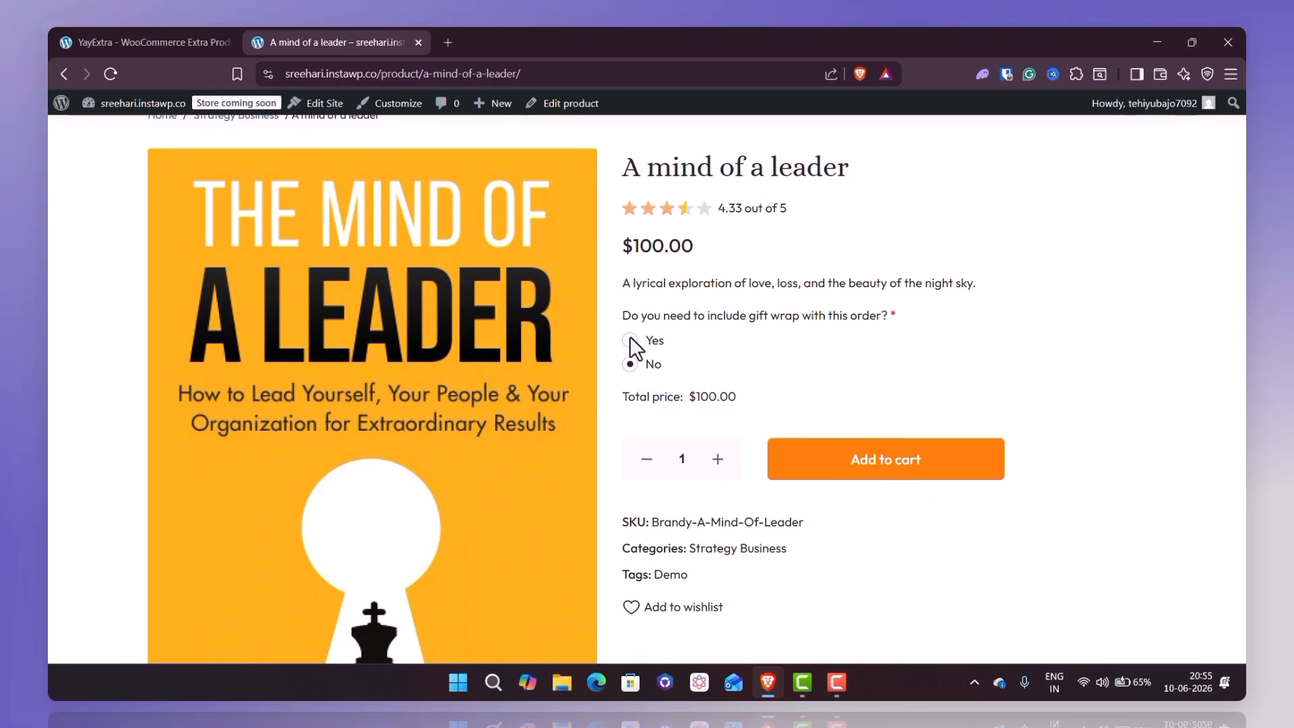
click(630, 341)
scroll(634, 347, down, 2)
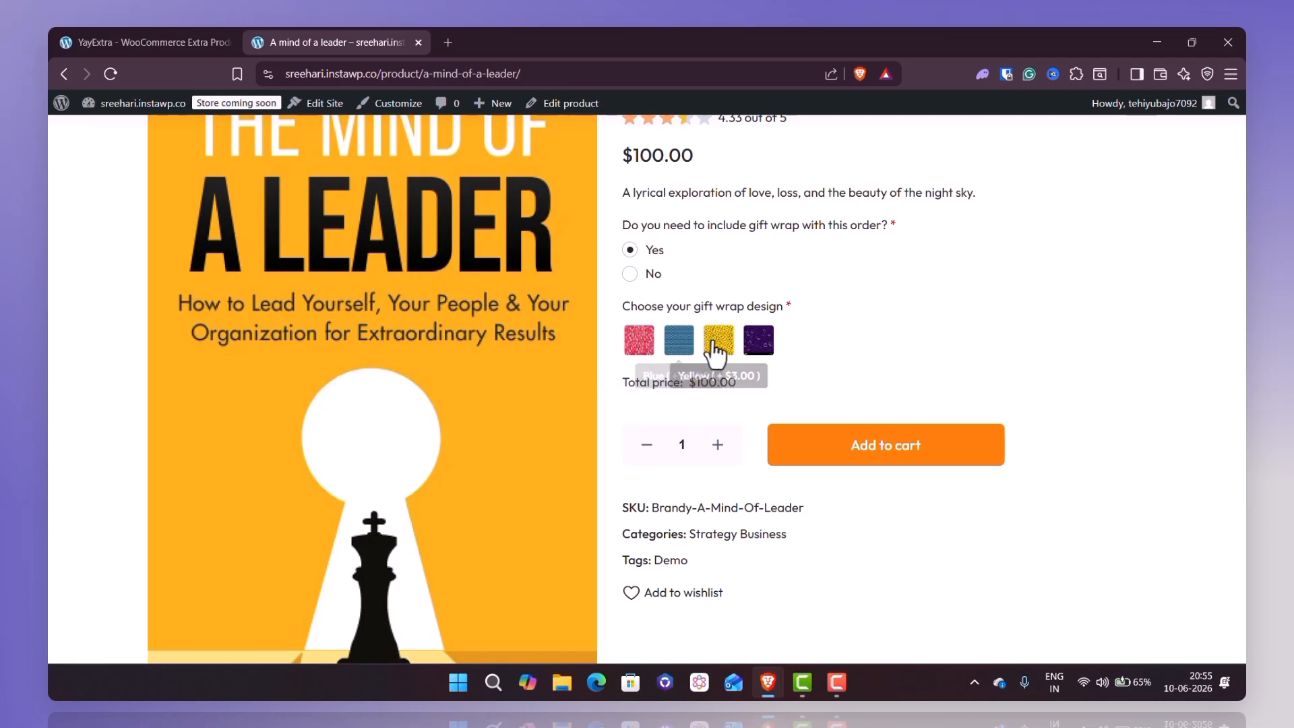
- Test the Red, Blue and Purple gift wrap swatches on the "A mind of a leader" product page and check the total price
click(635, 345)
double_click(708, 415)
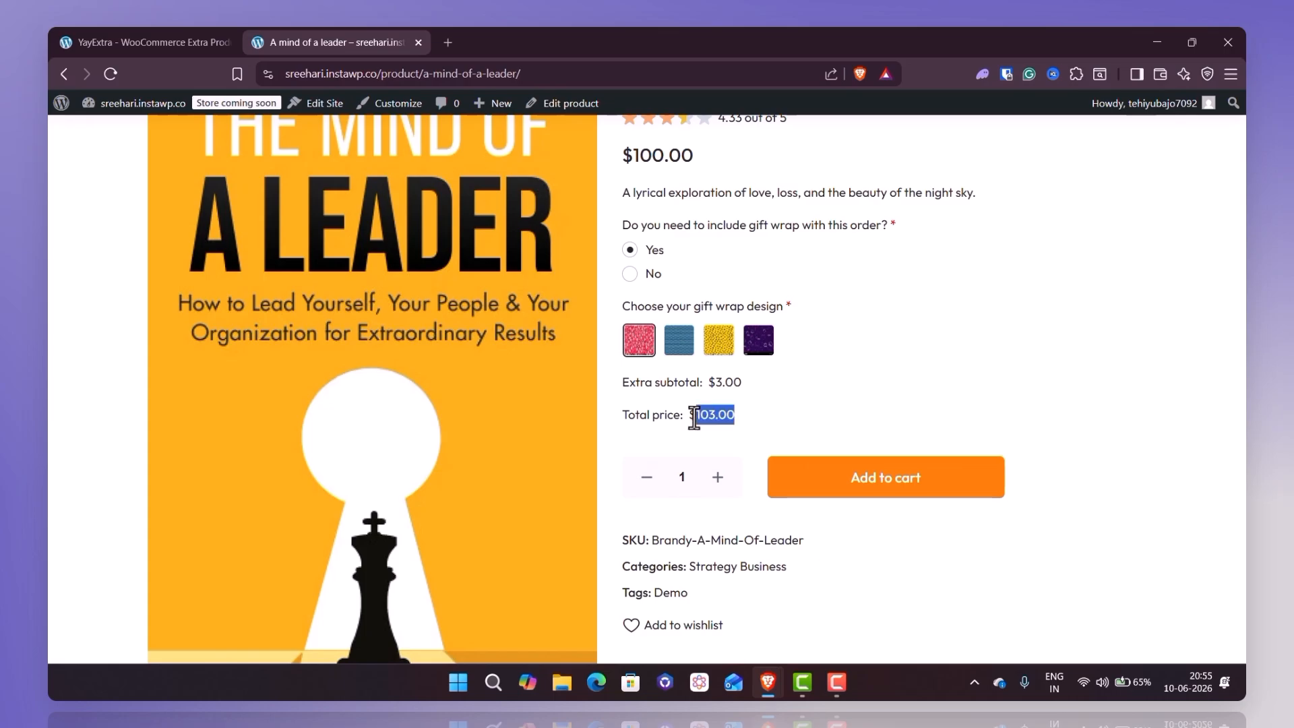
click(679, 340)
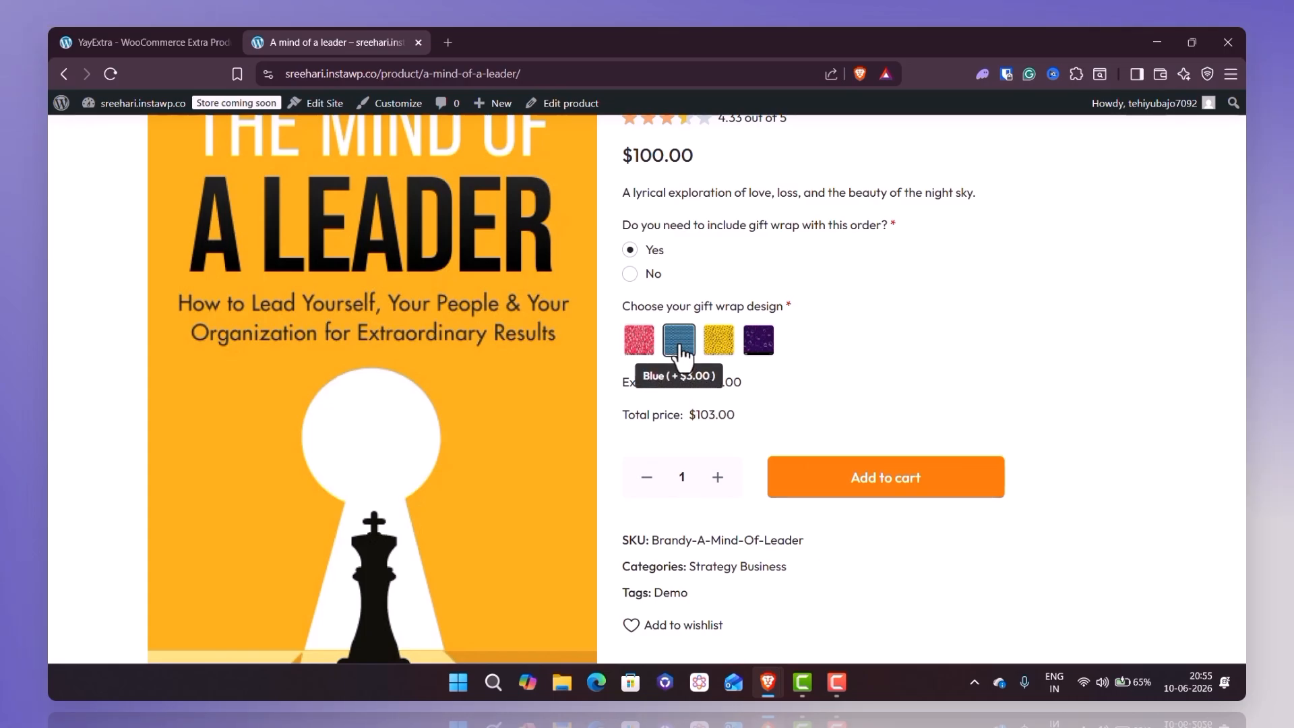
click(760, 342)
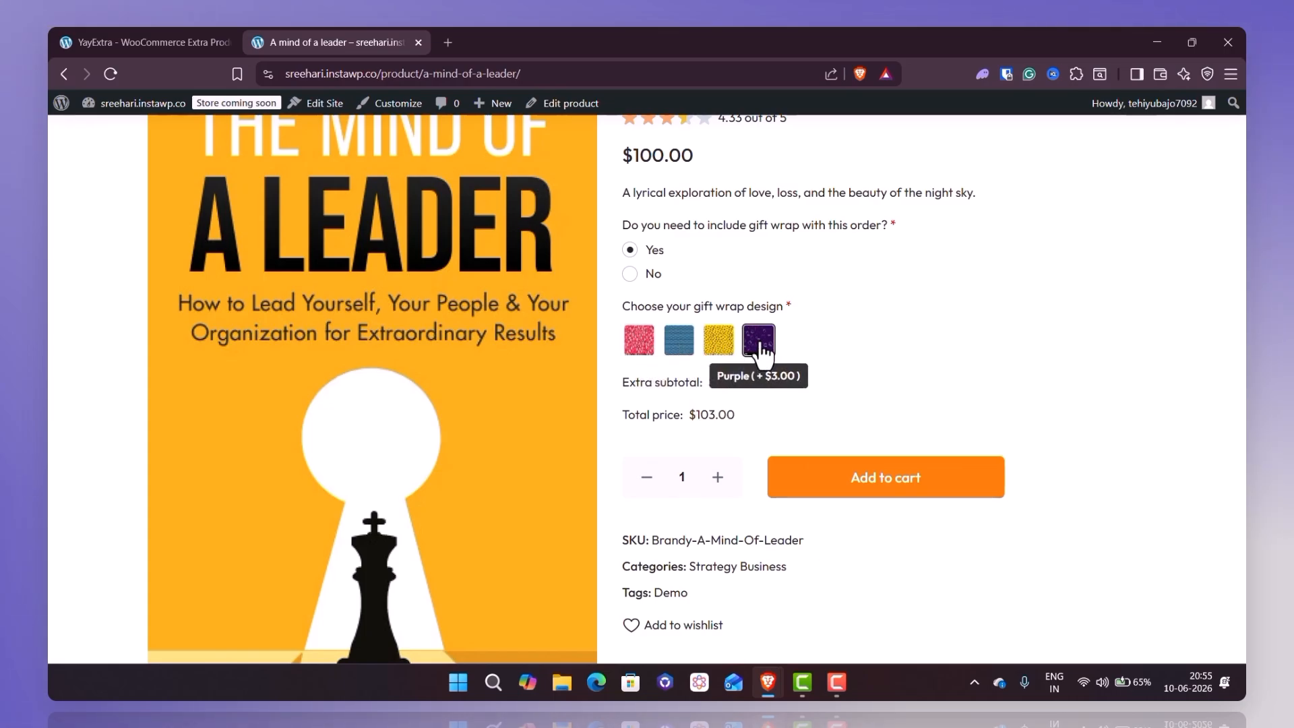
scroll(759, 343, up, 3)
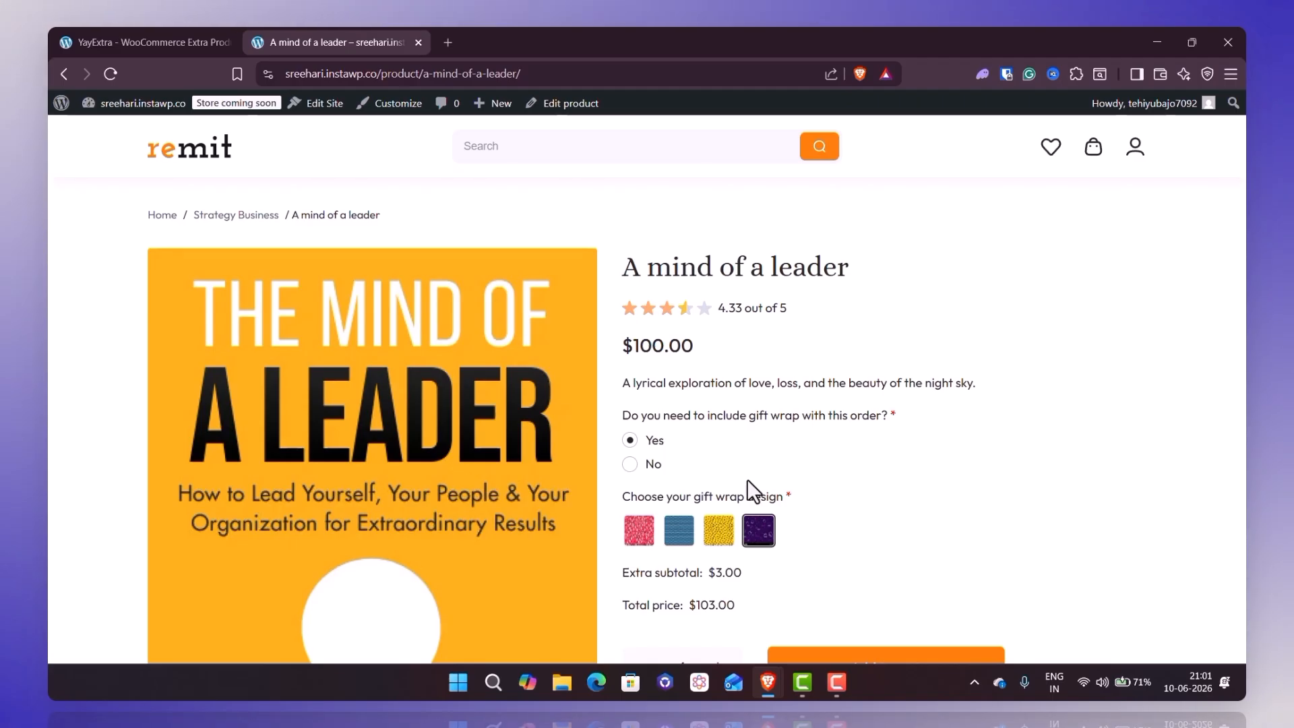
- Add the class name yay-giftwrap to the "Choose your gift wrap design" swatches option and save the option set
click(172, 42)
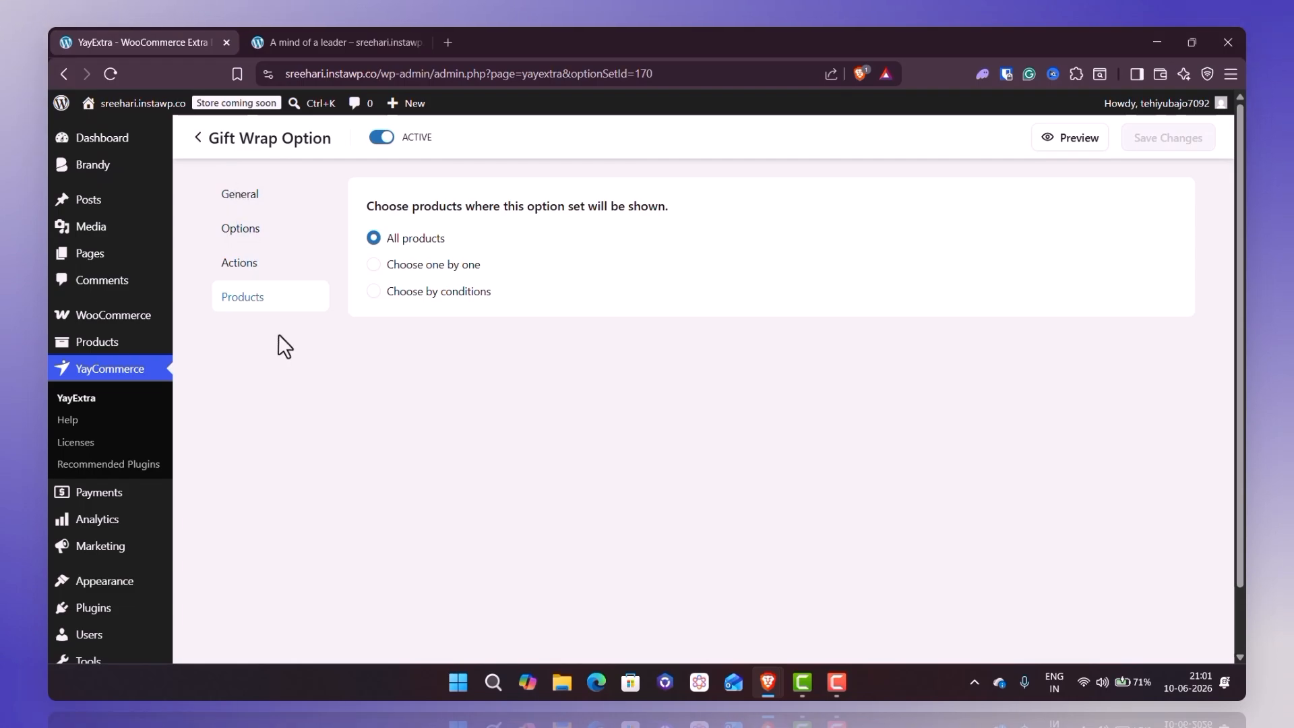
click(272, 229)
click(506, 479)
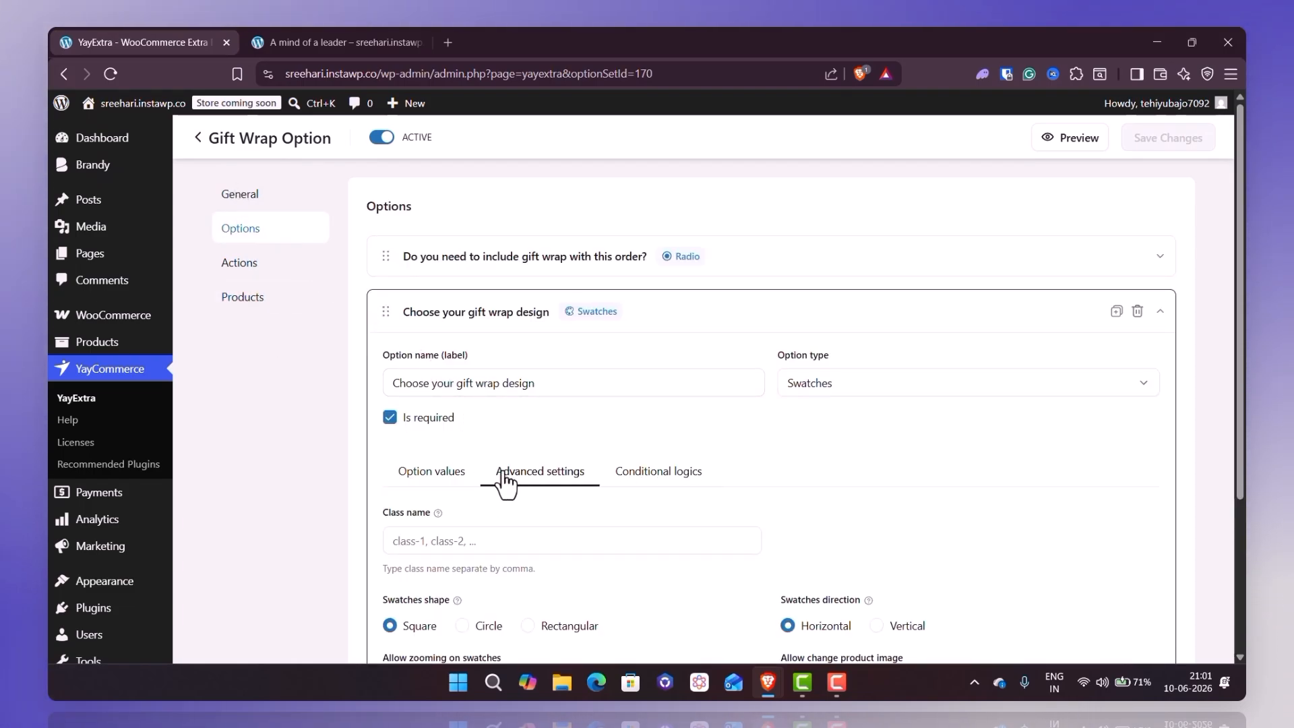
scroll(506, 480, down, 2)
click(455, 405)
text(yay-giftwrap)
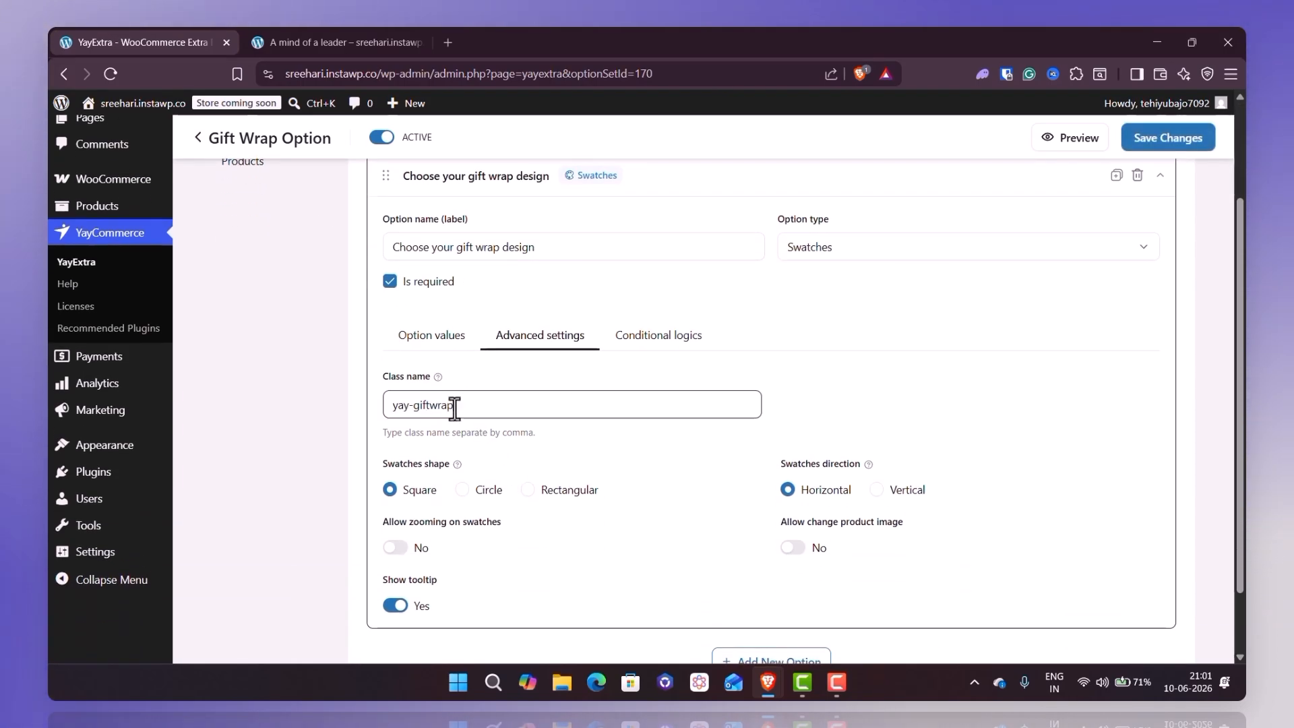
click(1150, 150)
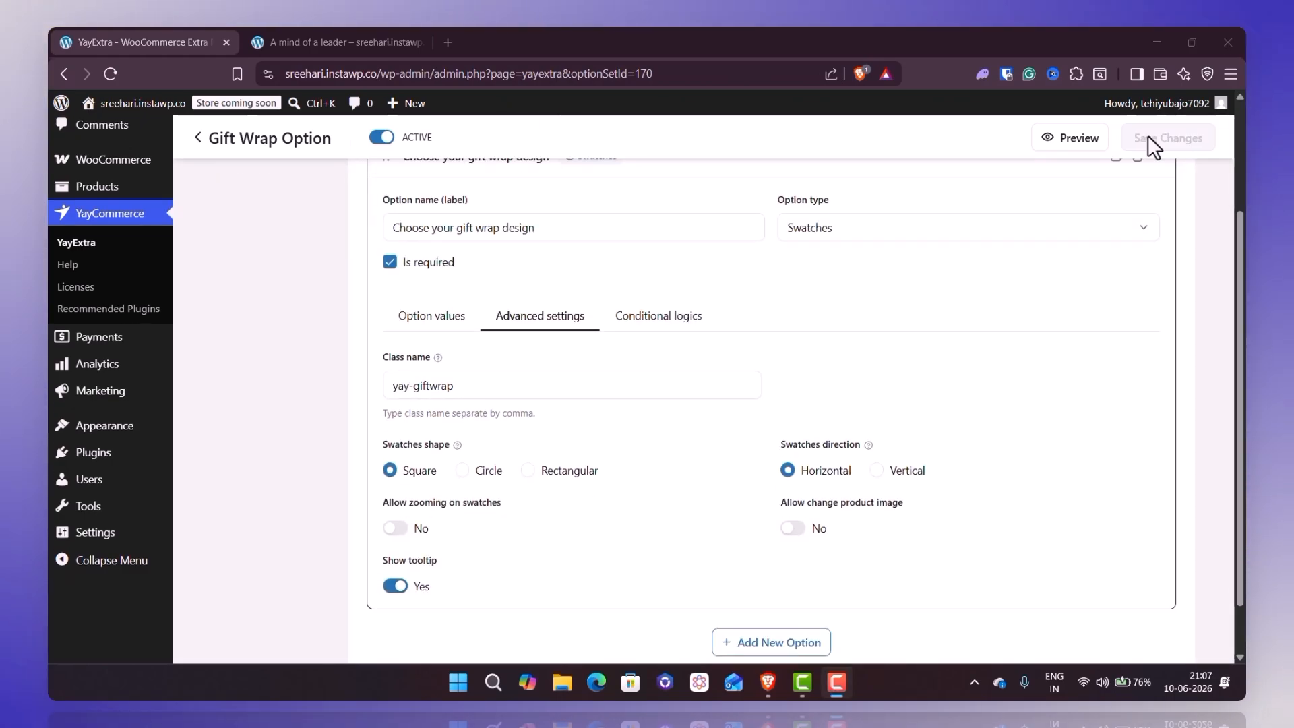
- Open the Additional CSS editor in the WordPress theme customizer and close its help text
mouse_move(169, 425)
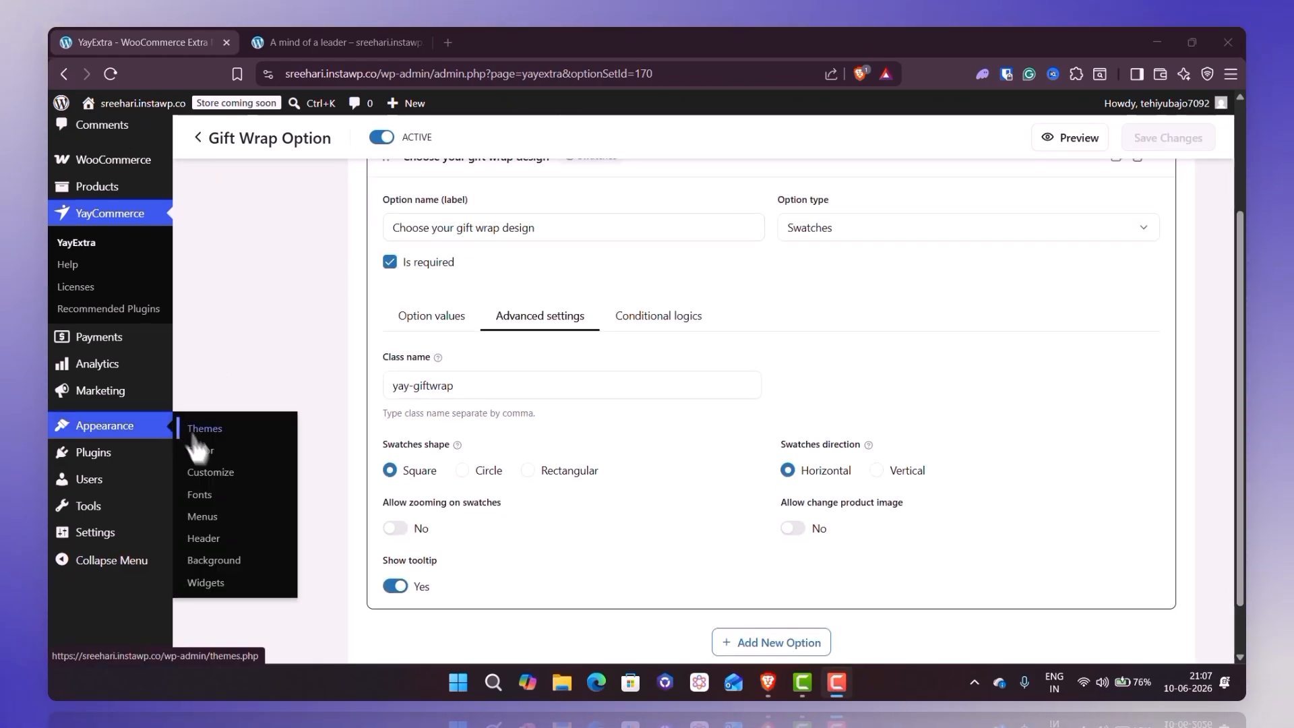
click(215, 472)
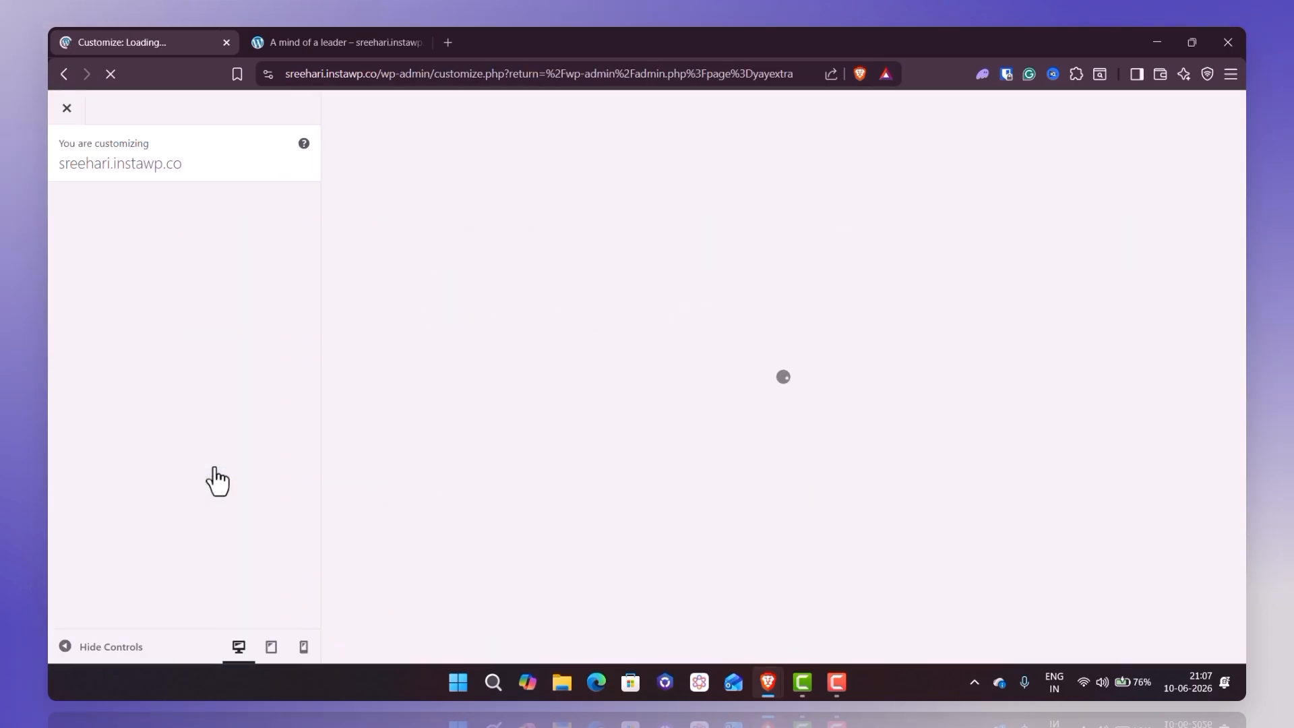
click(224, 544)
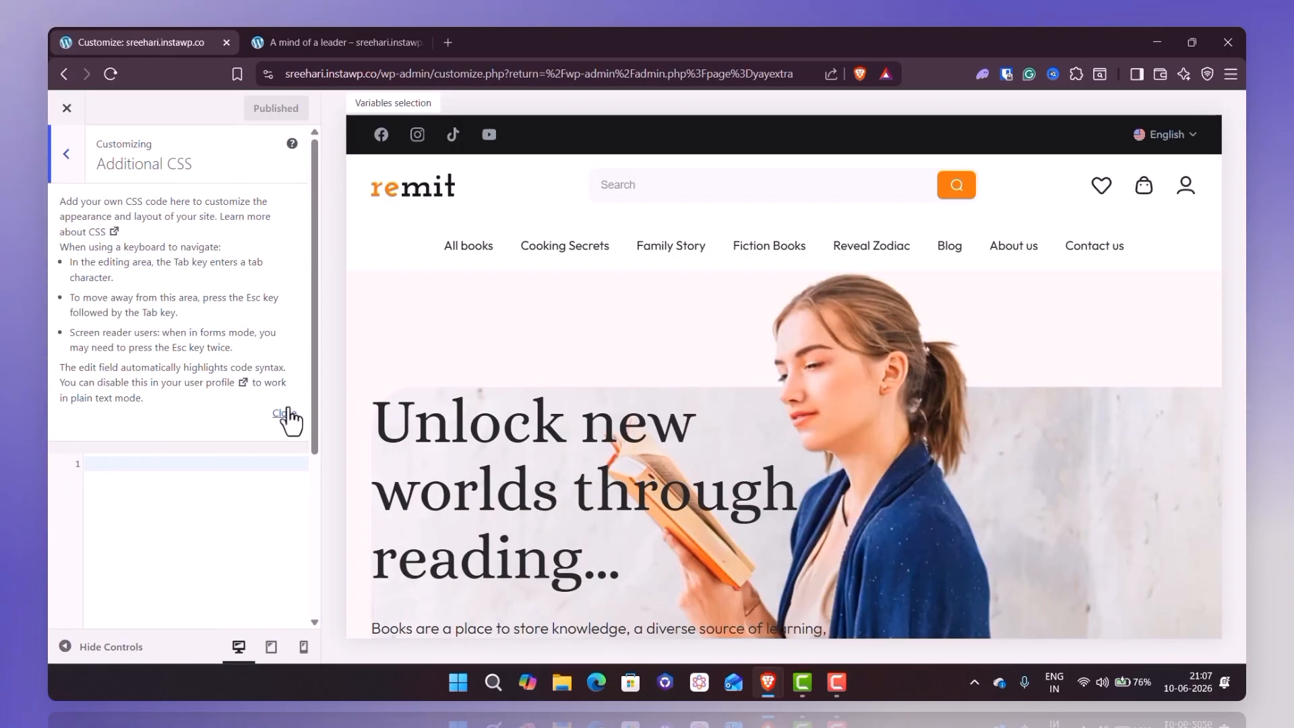
click(286, 411)
- Open the "Book festival your life" product in the customizer preview and answer Yes to the gift wrap question
scroll(455, 391, down, 6)
scroll(454, 391, down, 5)
click(455, 403)
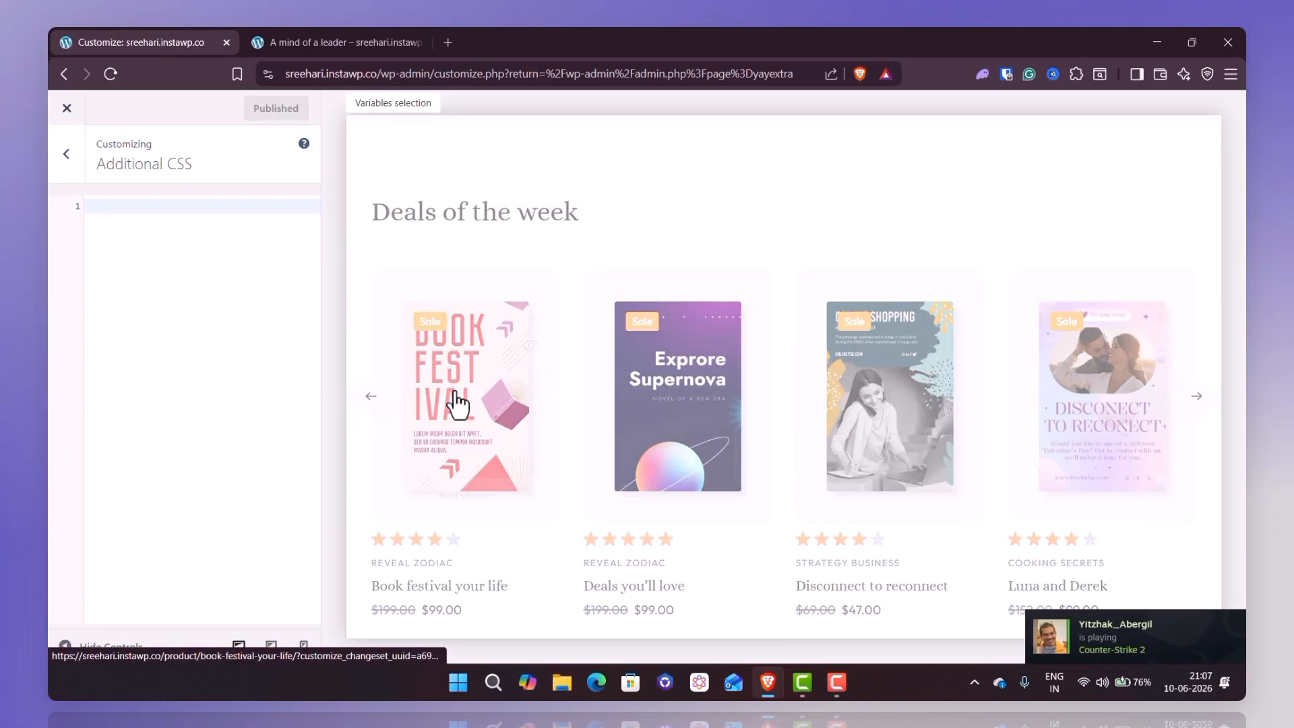
scroll(455, 403, down, 4)
click(775, 260)
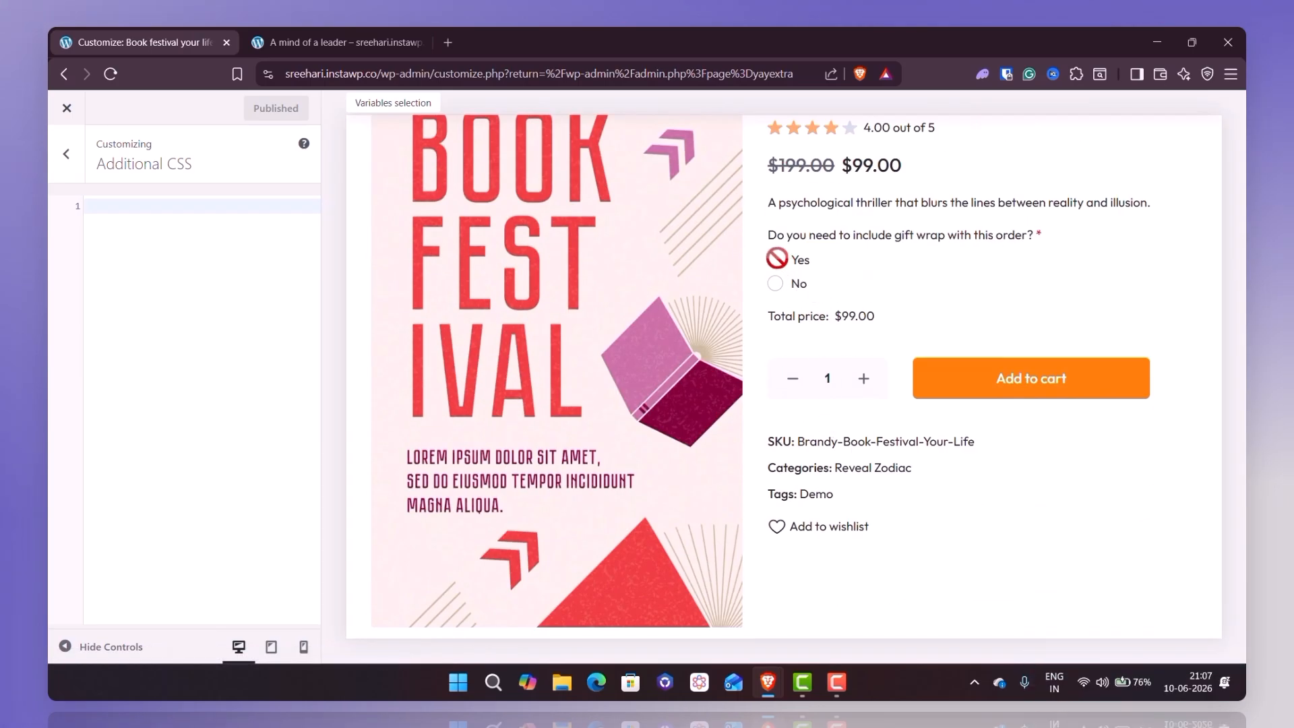
- Add and publish CSS for .yayextra-option-field-swatches-label.yay-giftwrap with width 60px, height 80px and background-size 60px 80px !important
text(.yayextra-option-field-swatches-label.yay-giftwrap {     width: 60px;     height: 80px;     background-size: 60px 80px !important; })
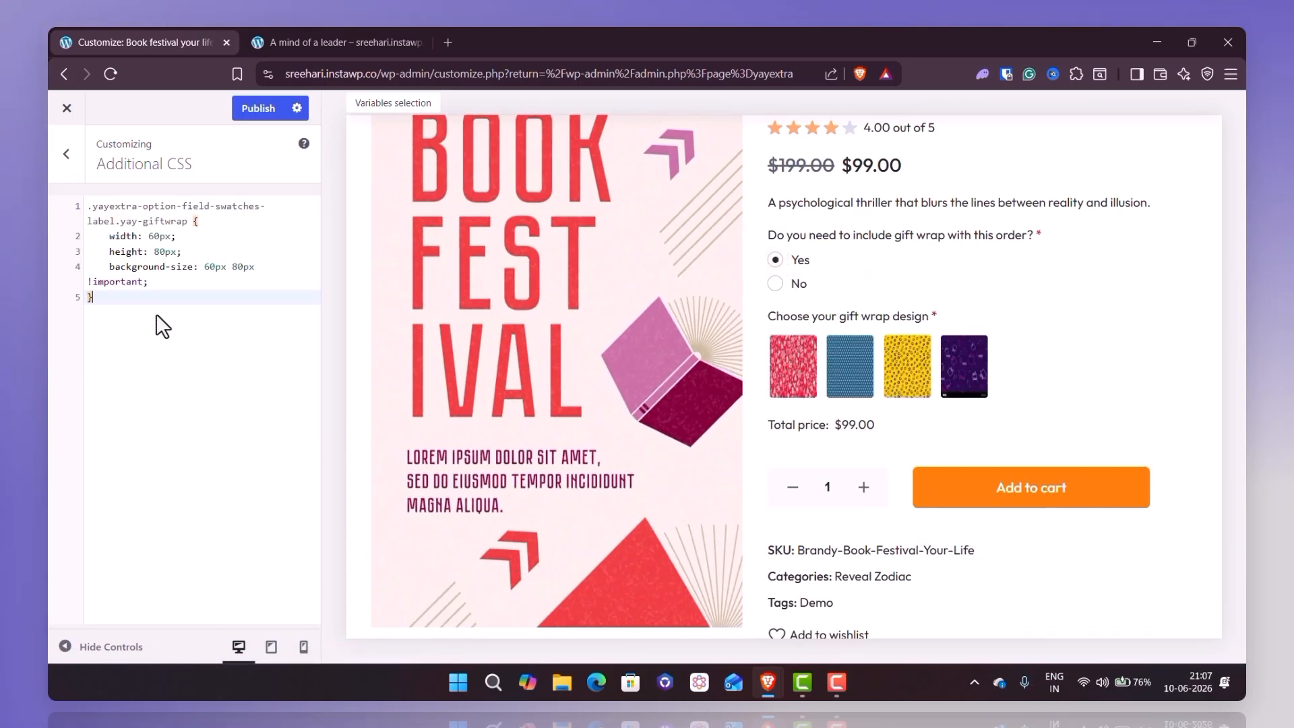
click(262, 110)
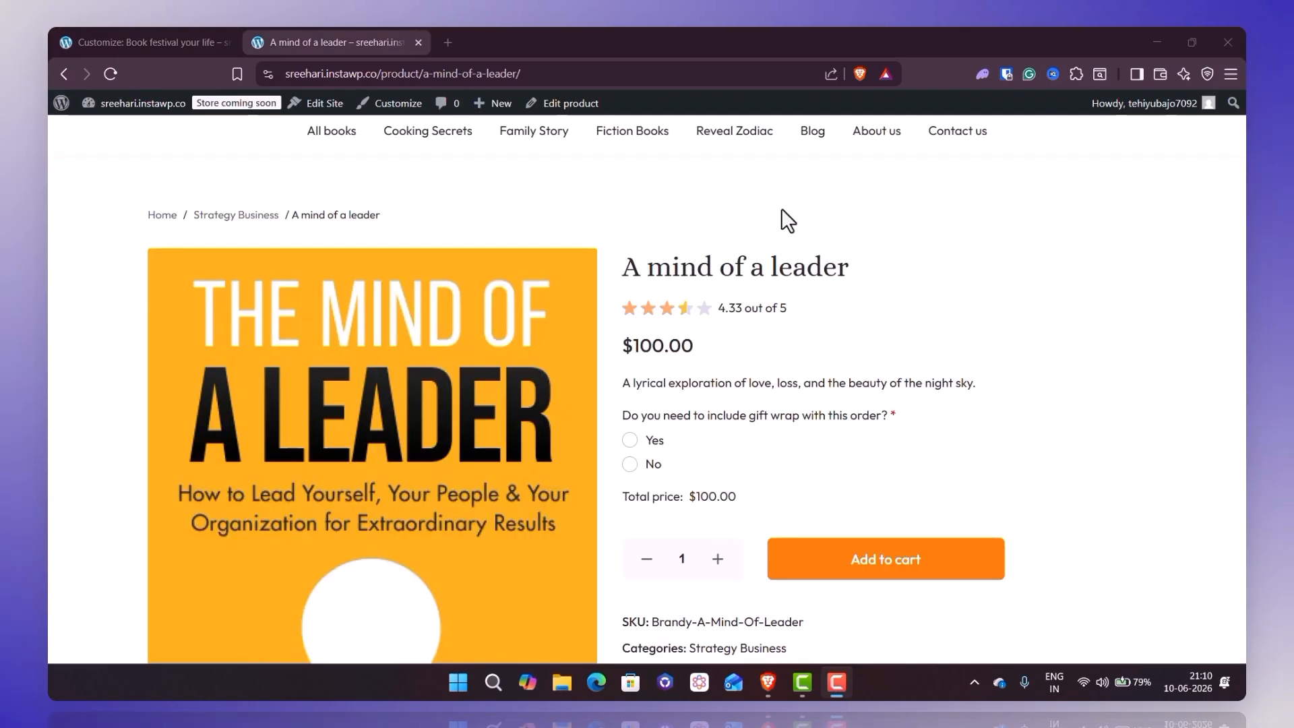
- Check the restyled swatches on the live "A mind of a leader" page by answering Yes to the gift wrap question
scroll(779, 216, down, 2)
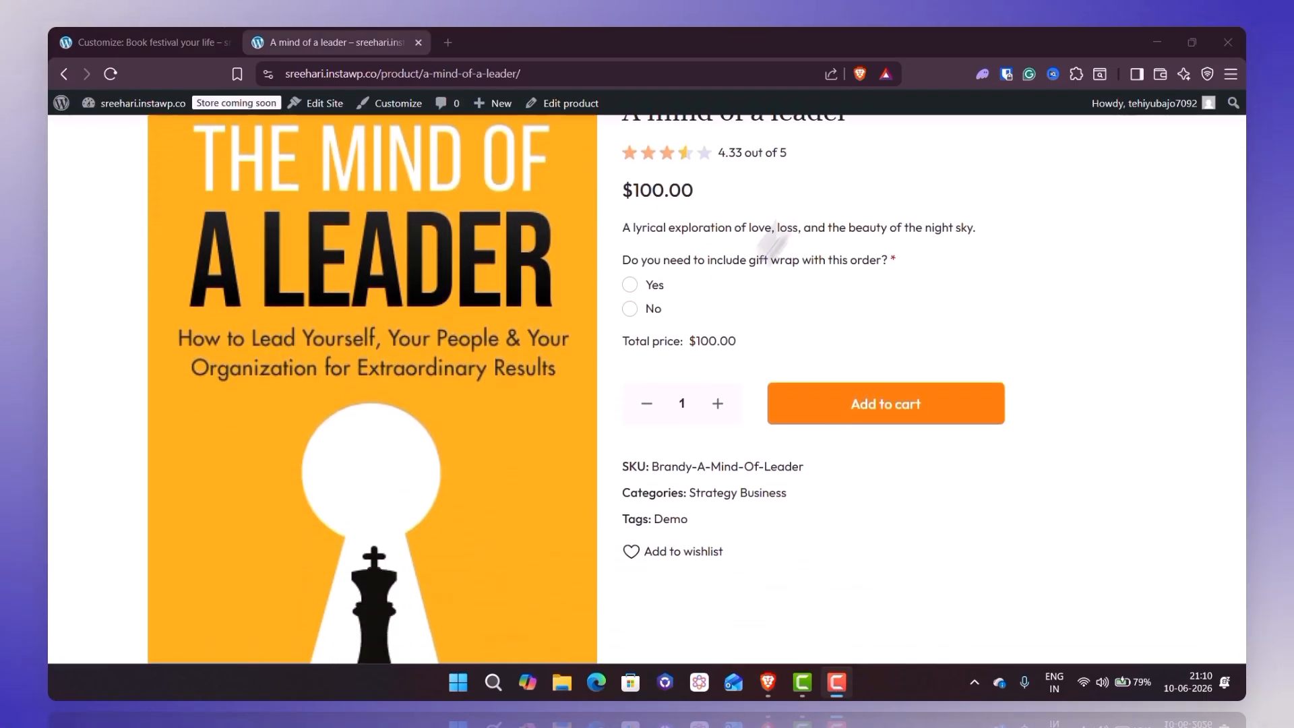
click(630, 285)
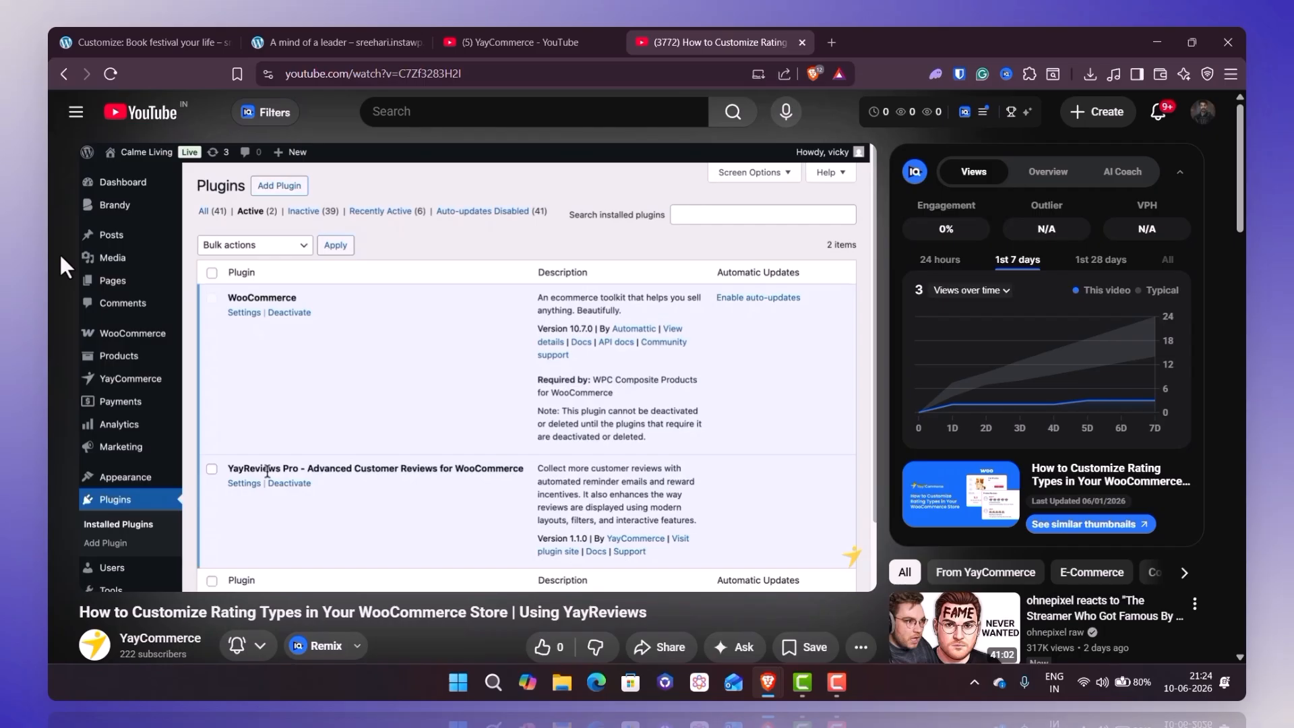
- Write the comment "That was a banger video!" under YayCommerce's YouTube video on customizing rating types
text(That was a banger video!)
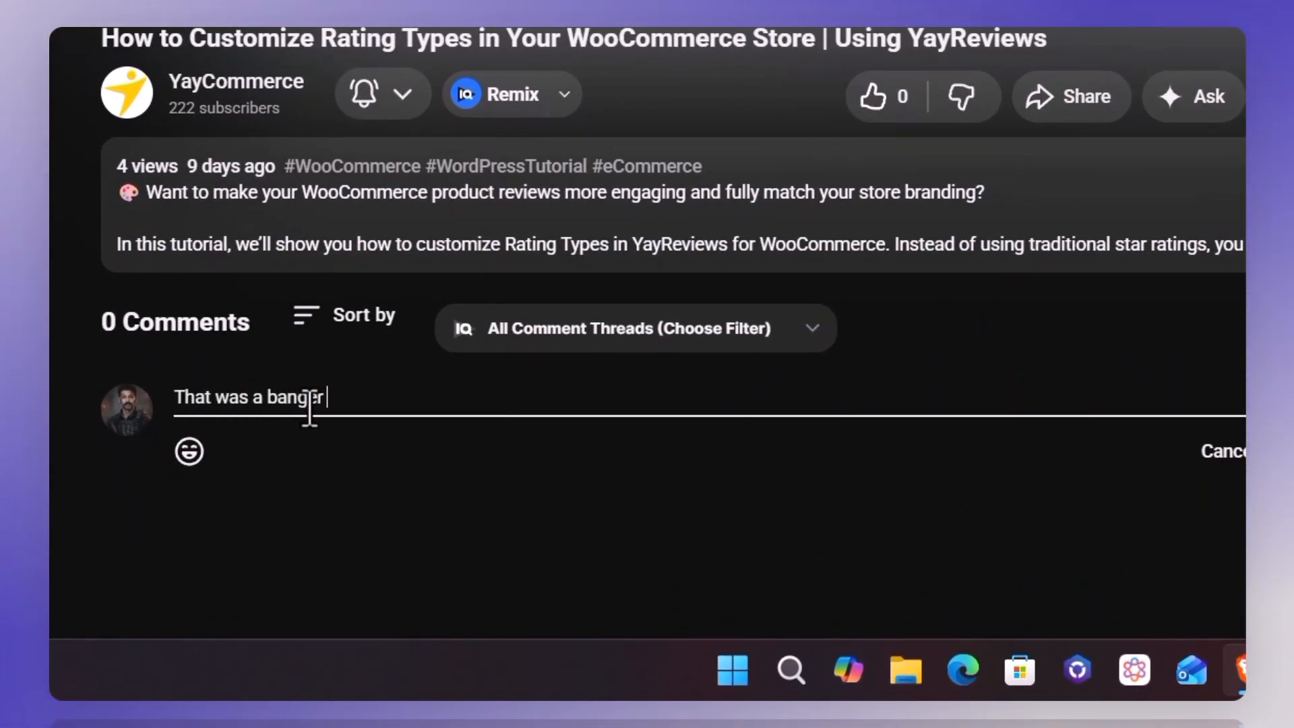